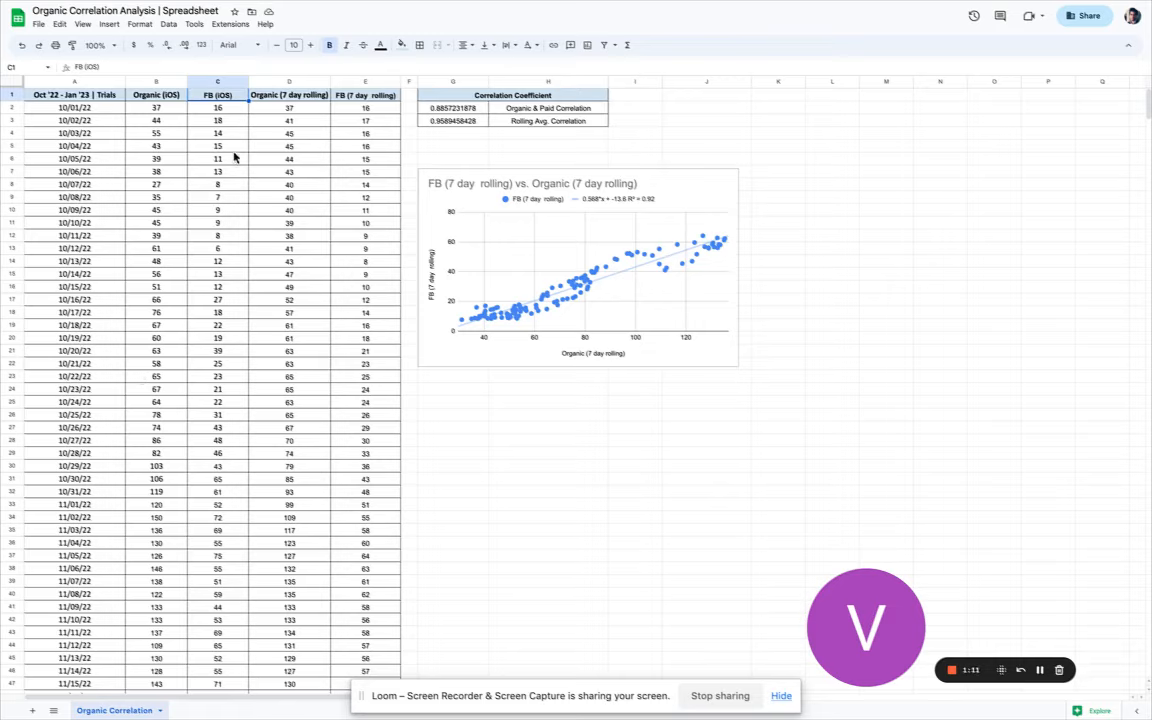
# Examine the average formulas behind the Organic and FB 7 day rolling columns in several rows
pyautogui.click(265, 95)
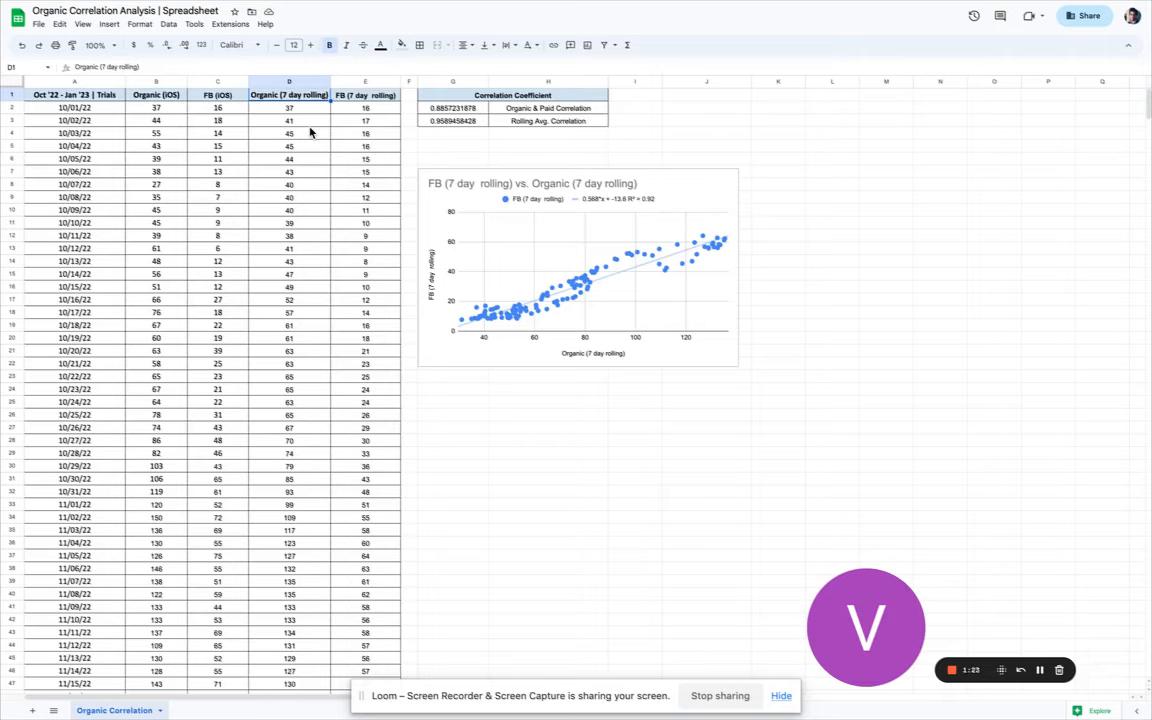
pyautogui.click(289, 120)
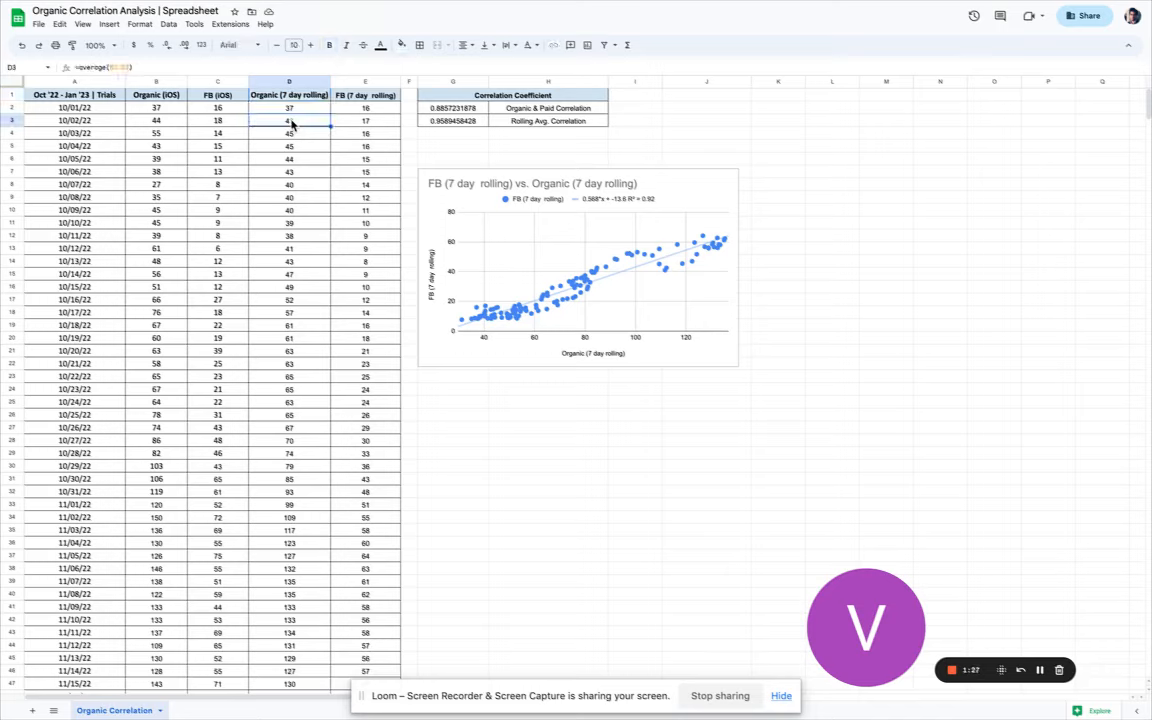
pyautogui.doubleClick(291, 122)
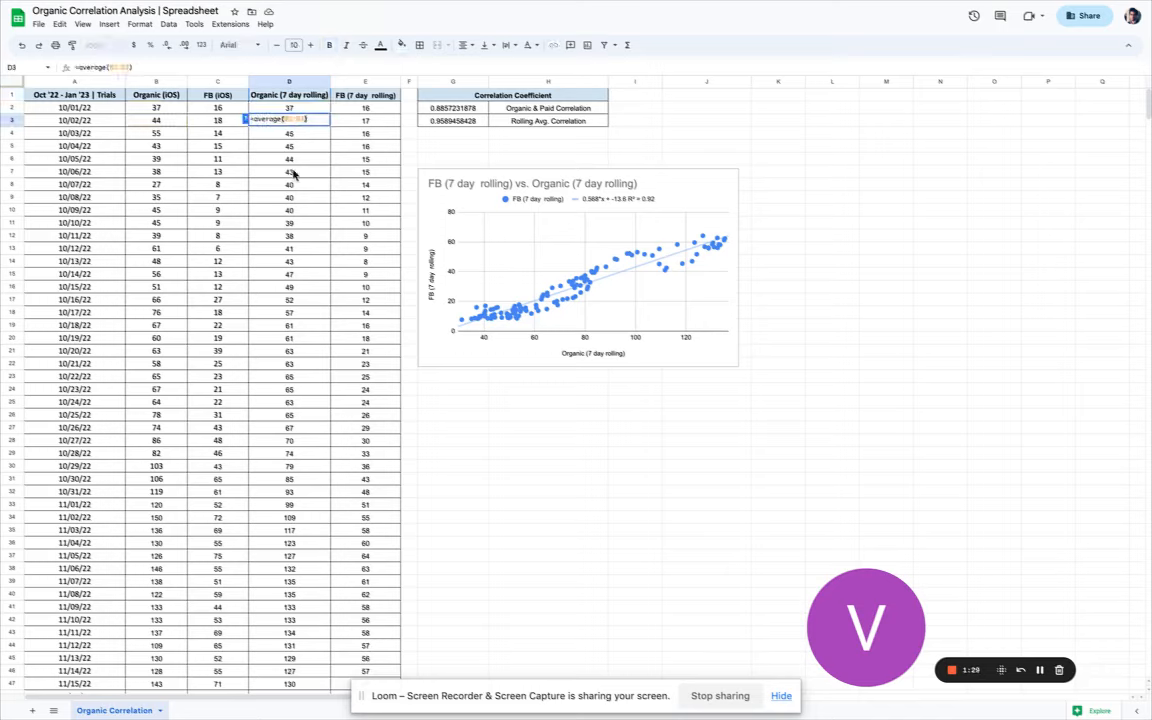
pyautogui.doubleClick(290, 222)
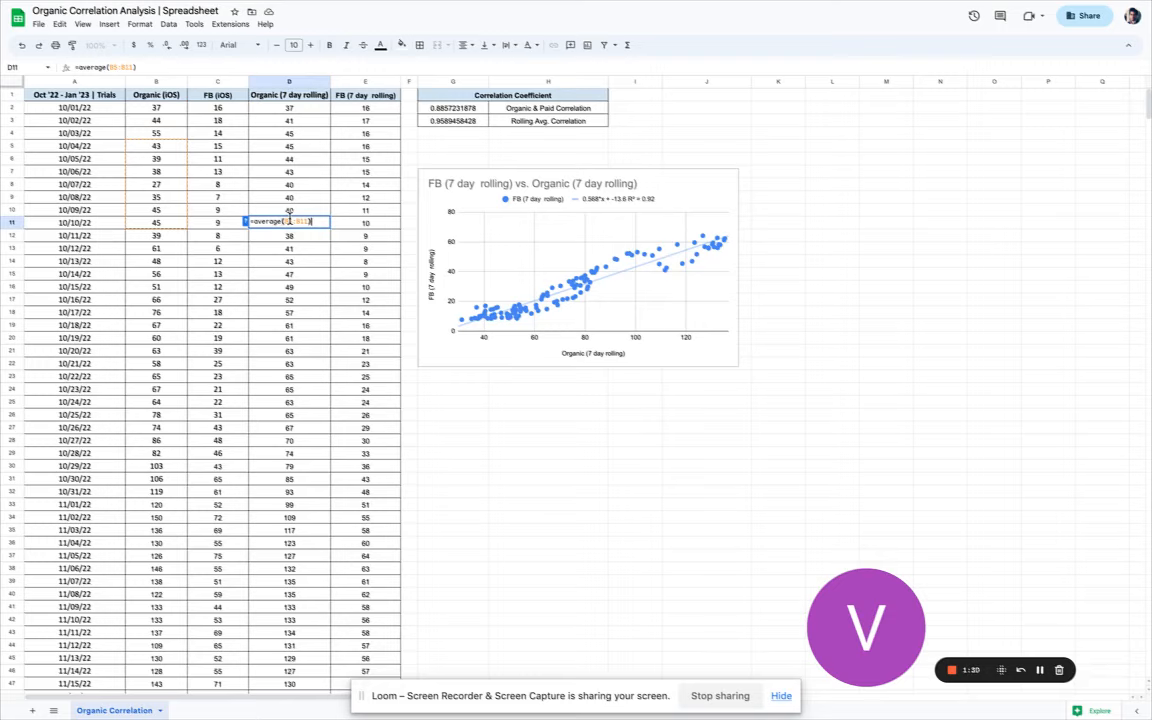
pyautogui.doubleClick(287, 288)
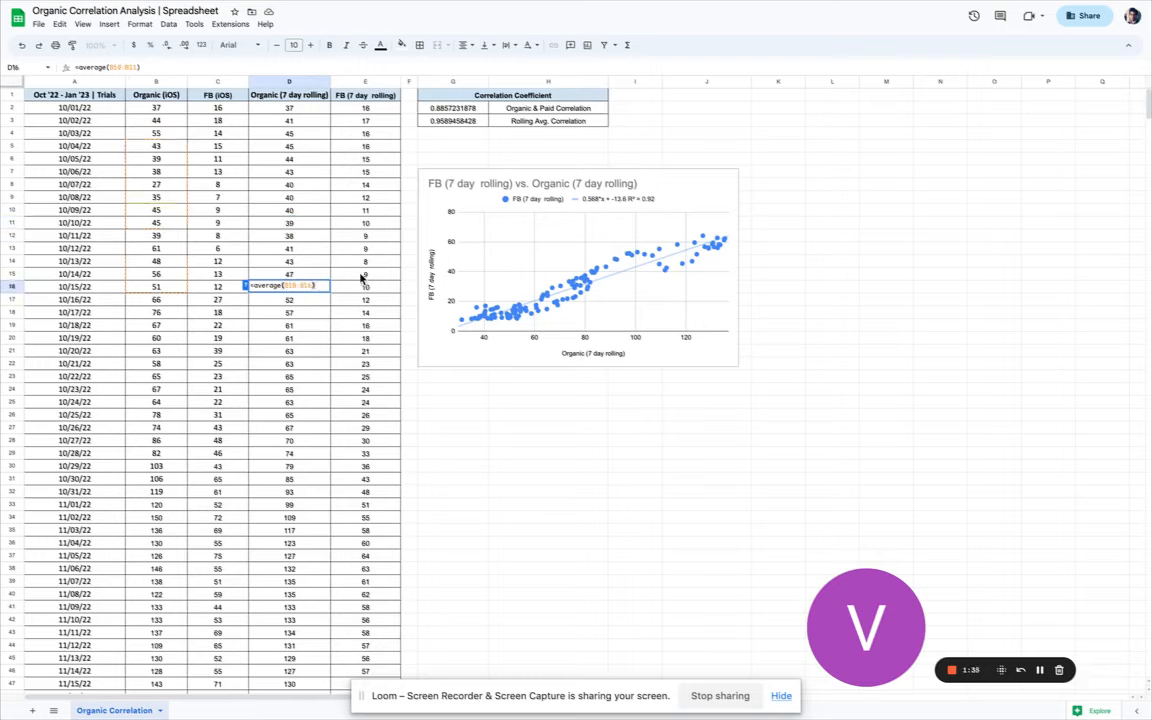
pyautogui.doubleClick(389, 273)
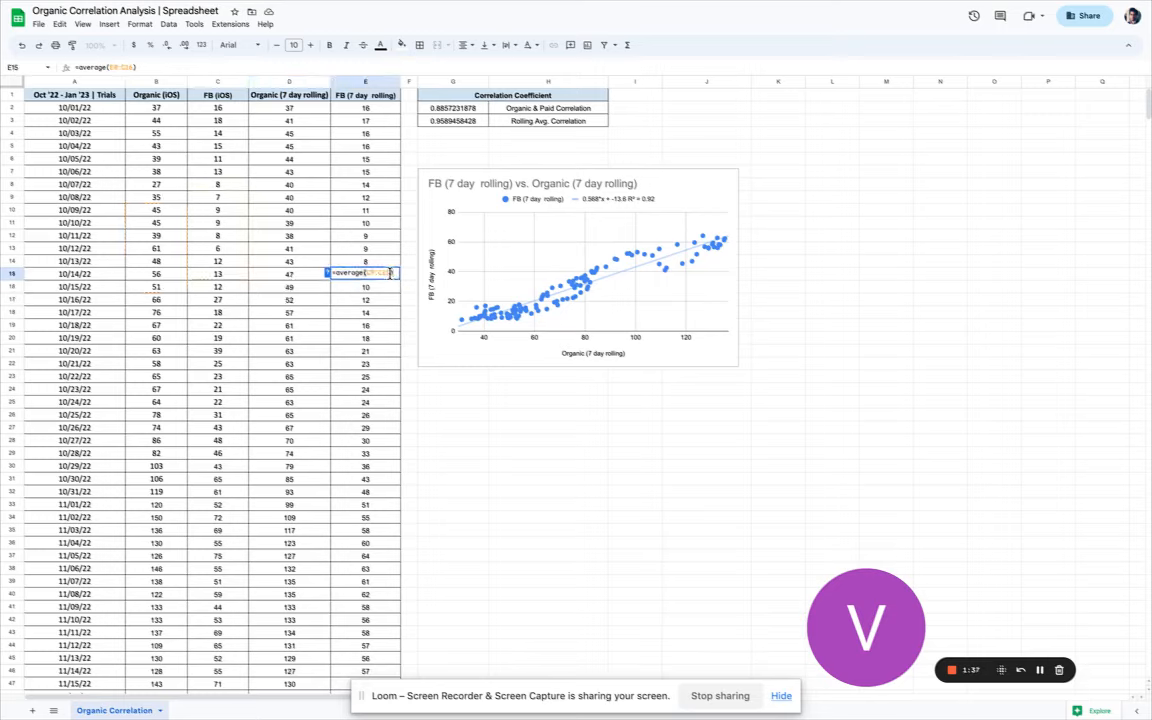
pyautogui.doubleClick(373, 196)
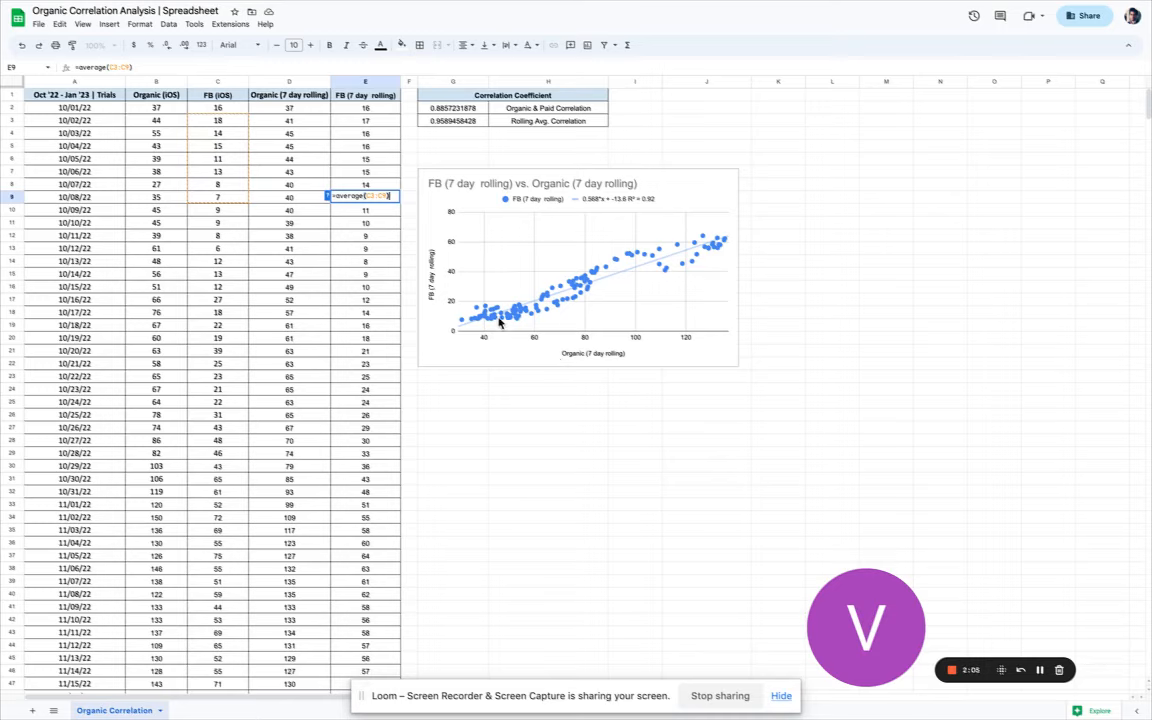
# Delete the existing FB vs. Organic 7 day rolling scatter chart from the sheet
pyautogui.click(514, 377)
pyautogui.click(706, 191)
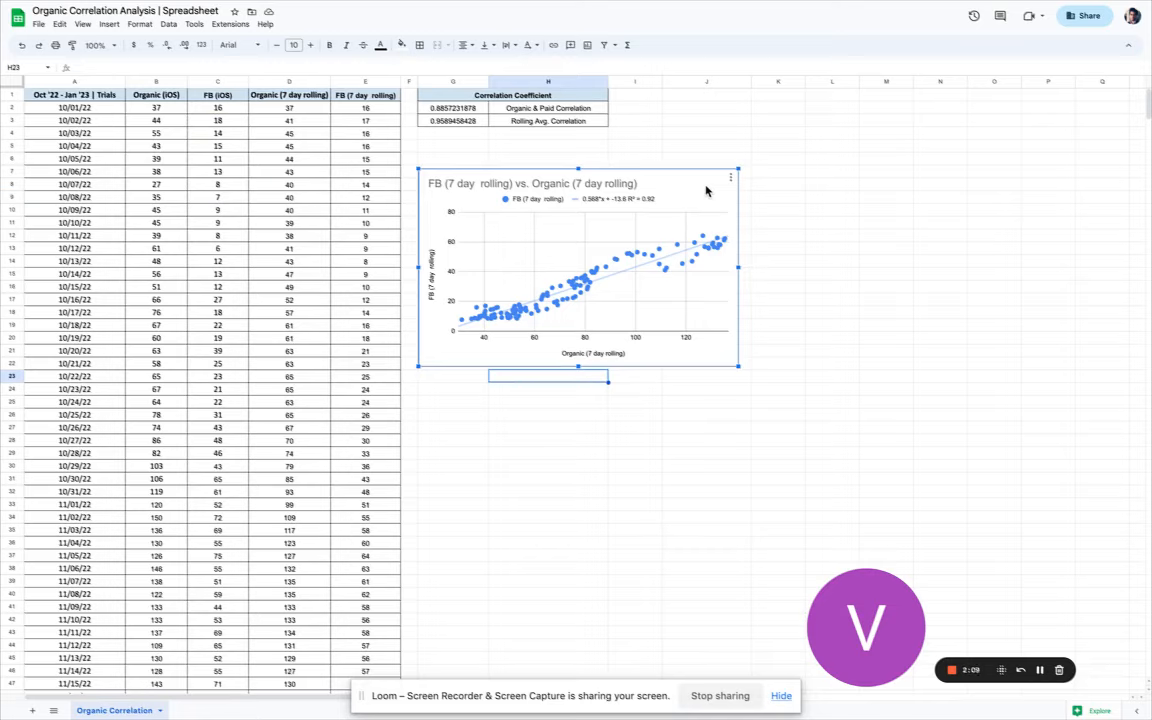
pyautogui.press('Delete')
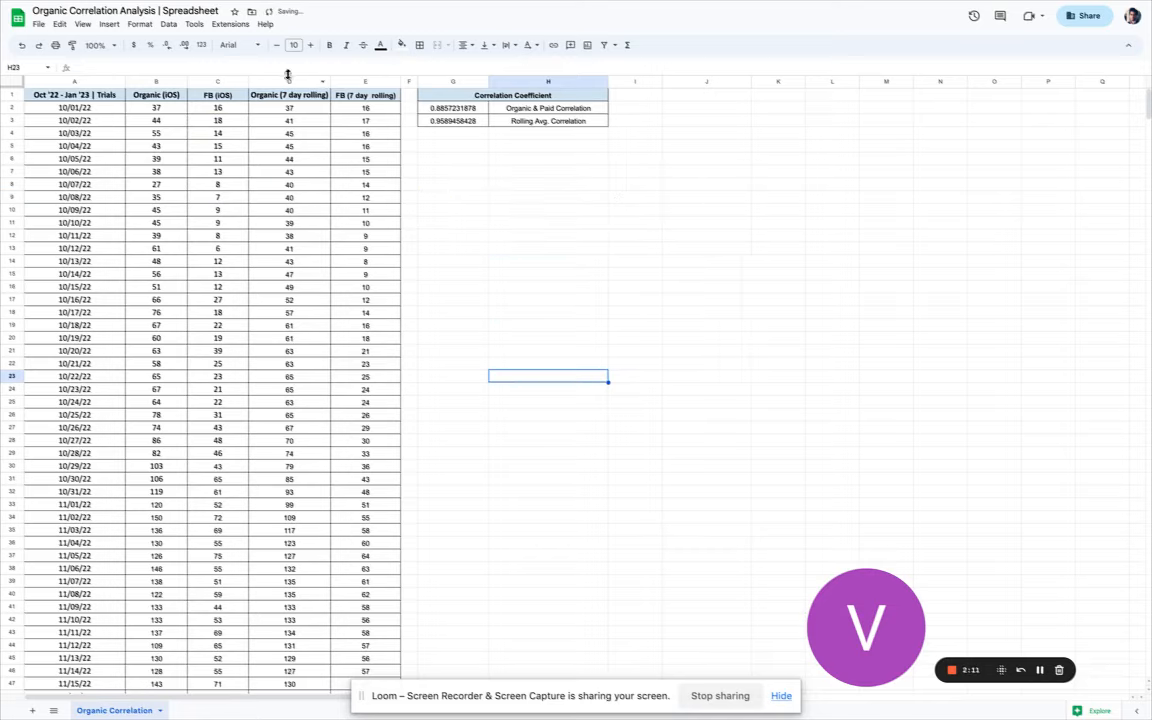
# Insert a scatter chart from the Organic and FB 7 day rolling columns (D:E) and place it below the correlation table
pyautogui.moveTo(288, 82); pyautogui.dragTo(364, 81)
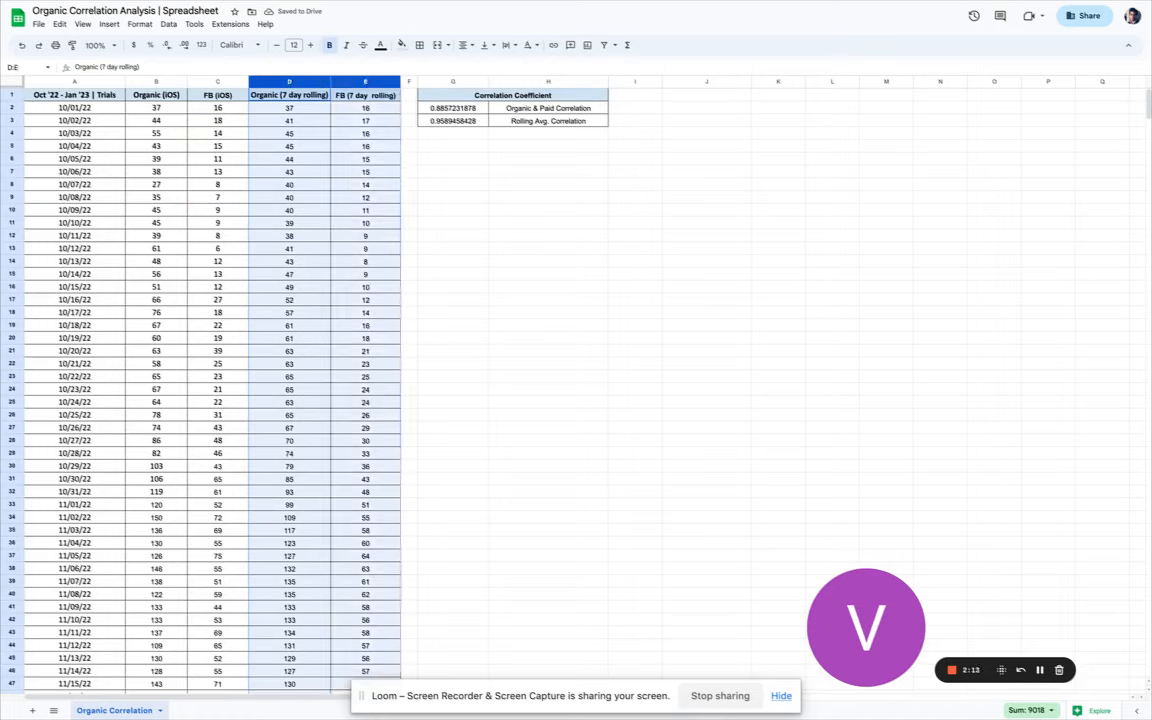
pyautogui.click(107, 25)
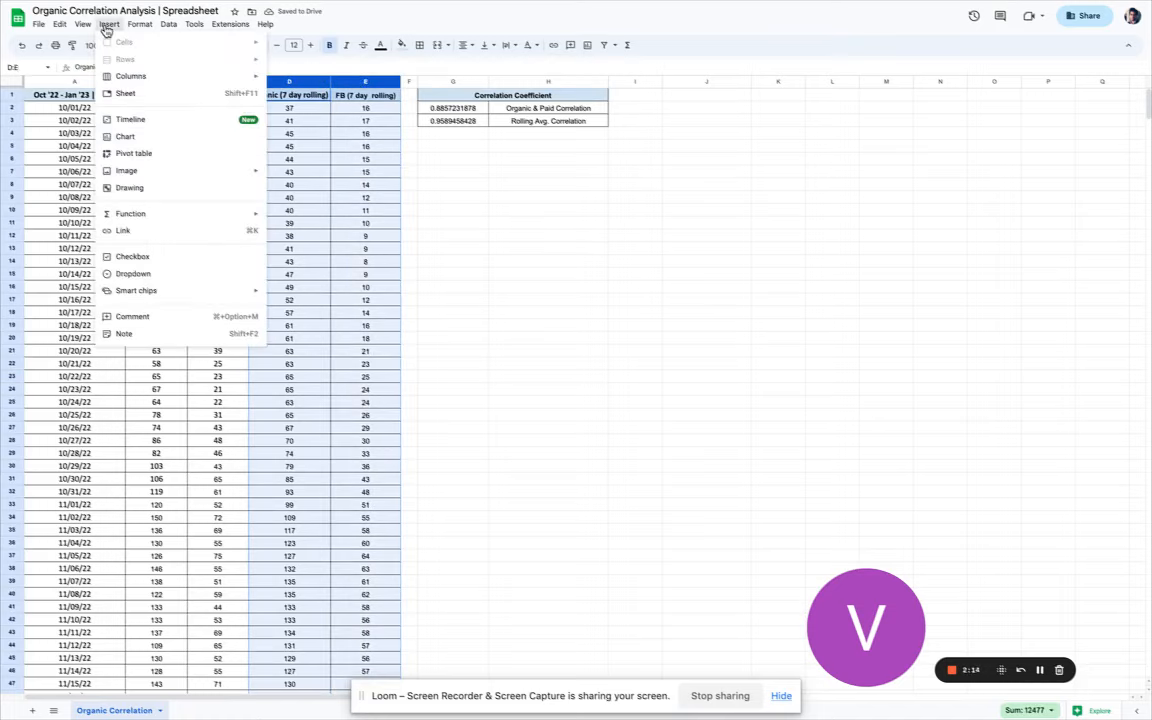
pyautogui.moveTo(183, 172)
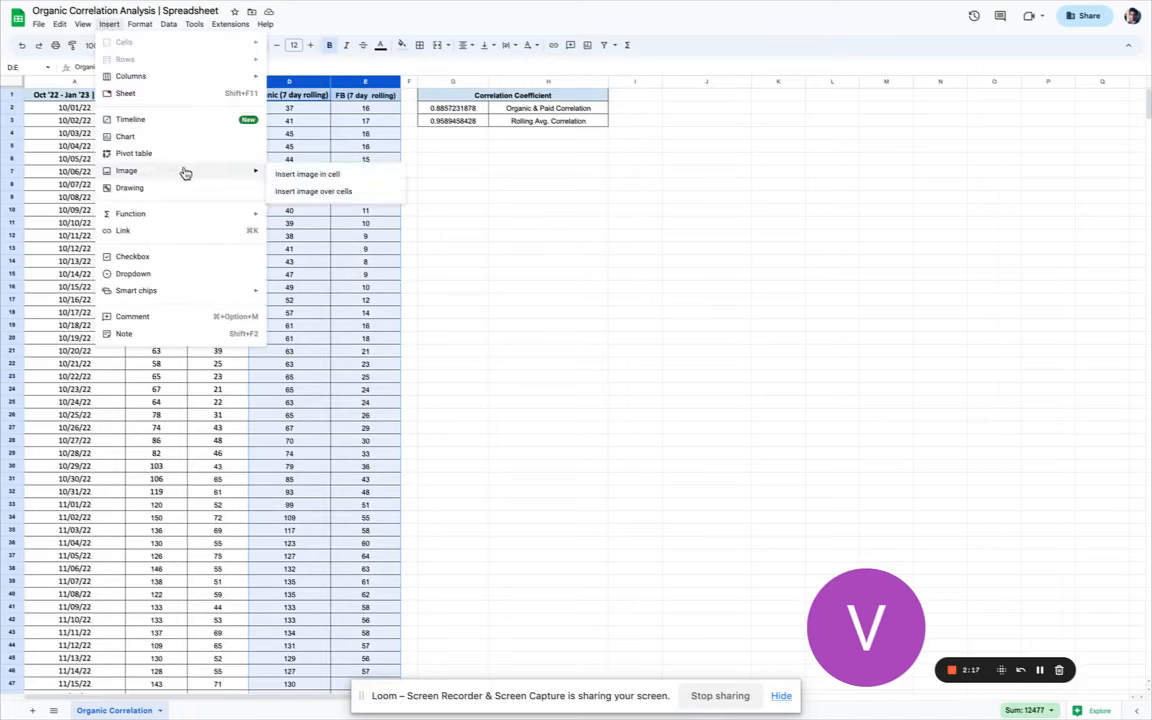
pyautogui.press('Escape')
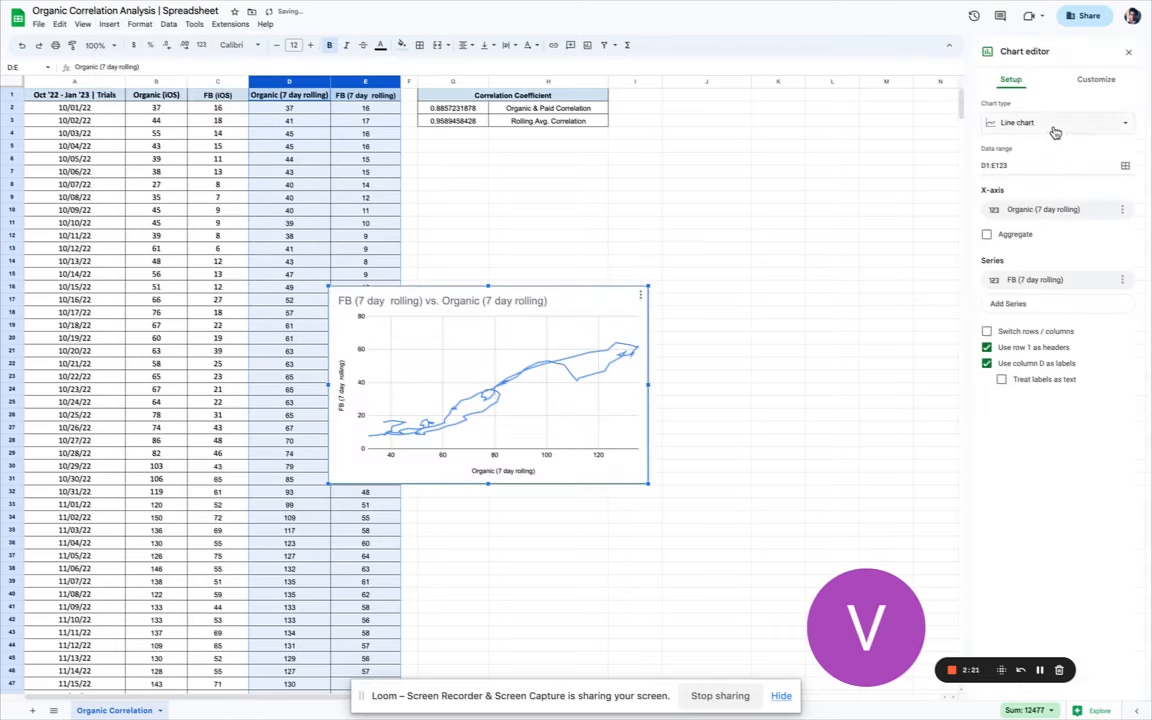
pyautogui.click(1053, 127)
pyautogui.scroll(-3, 1030, 450)
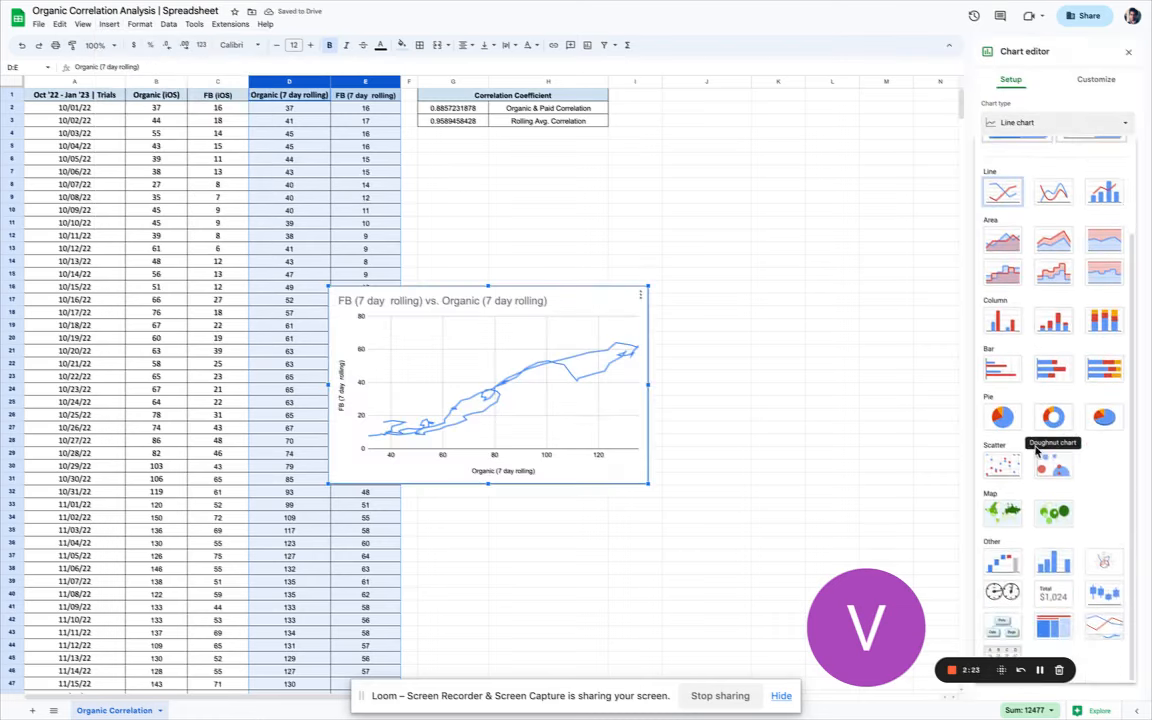
pyautogui.click(1005, 467)
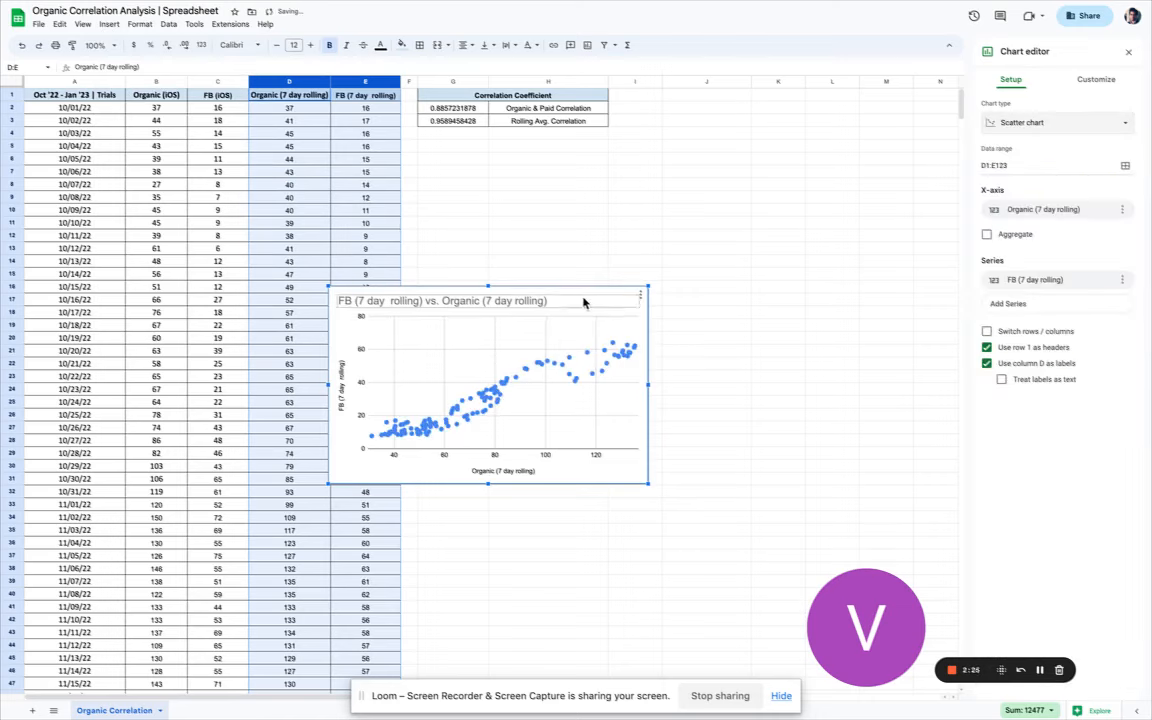
pyautogui.moveTo(586, 301); pyautogui.dragTo(706, 203)
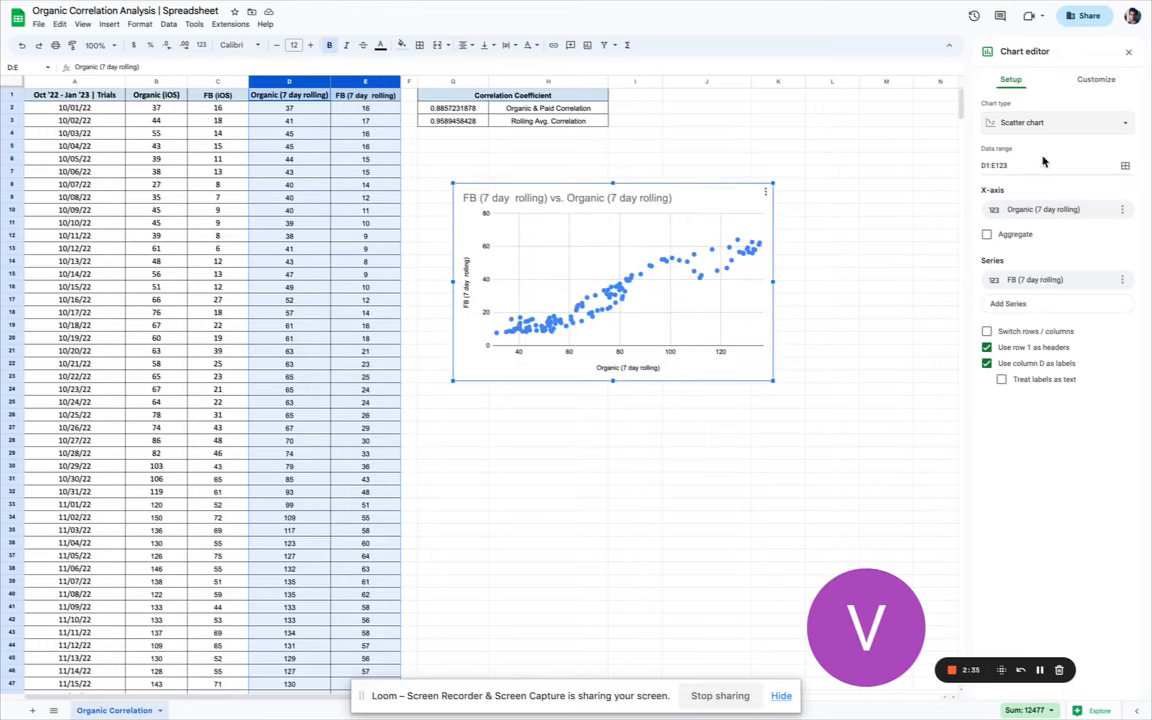
# Add a trendline to the FB (7 day rolling) series, label it with its equation and show R²
pyautogui.click(1095, 82)
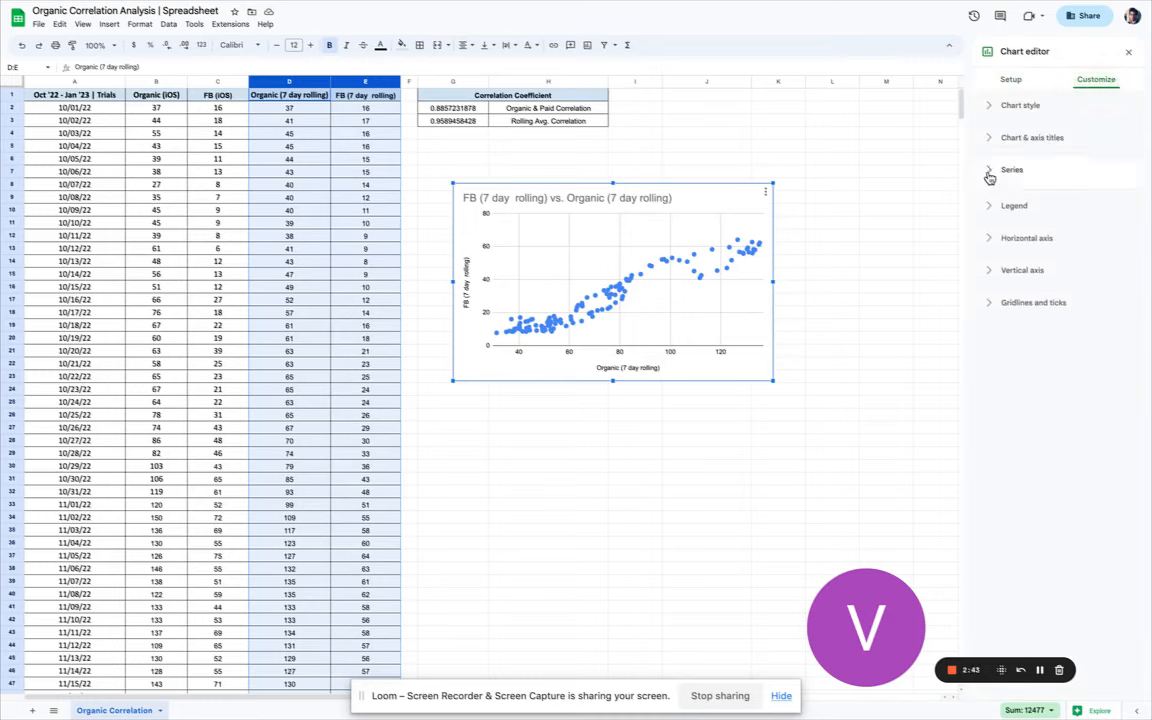
pyautogui.click(990, 176)
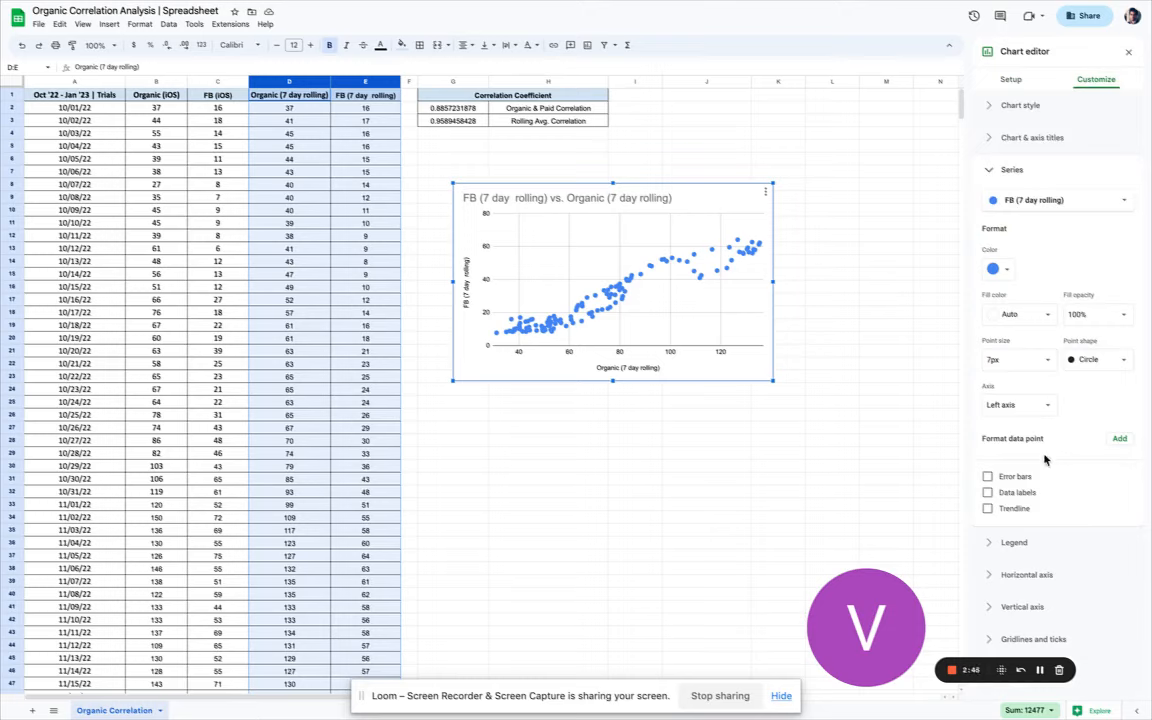
pyautogui.click(988, 509)
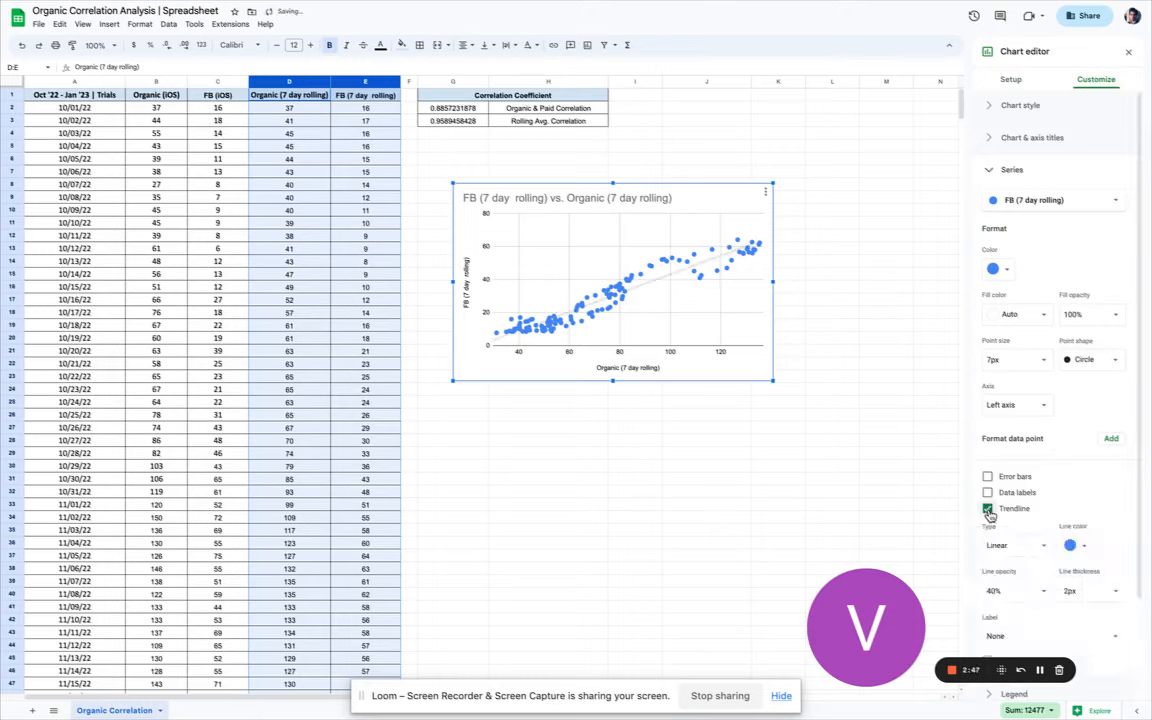
pyautogui.scroll(-2, 1034, 520)
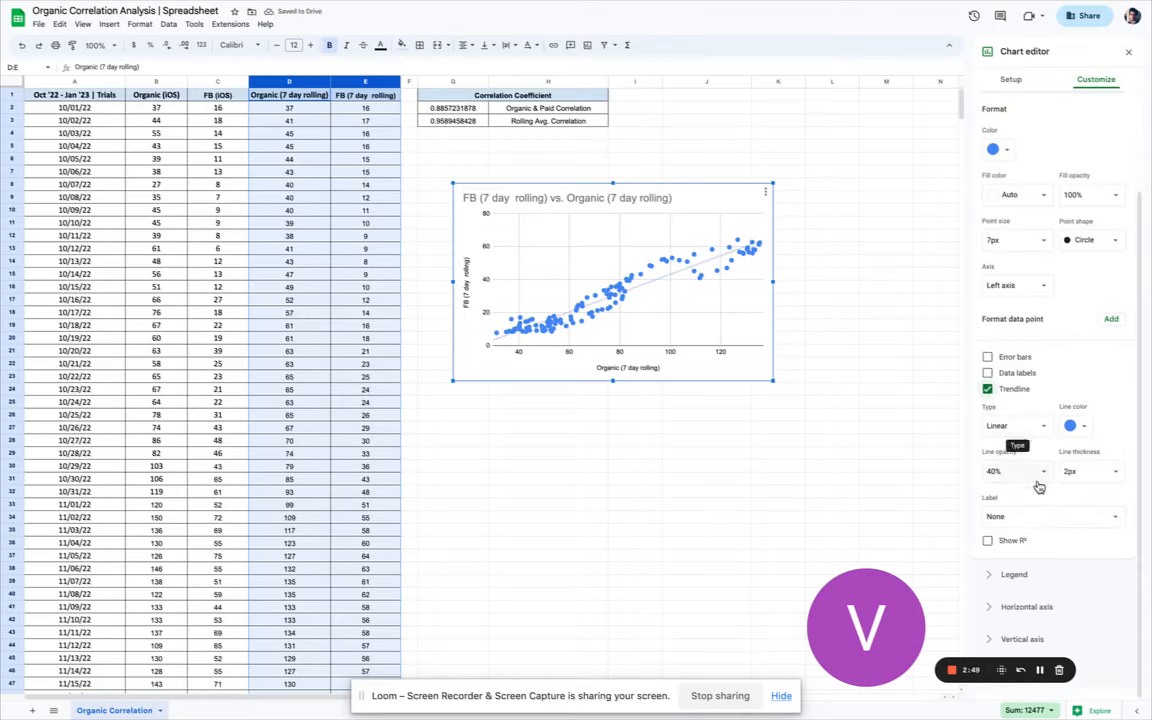
pyautogui.click(1041, 517)
pyautogui.click(1035, 549)
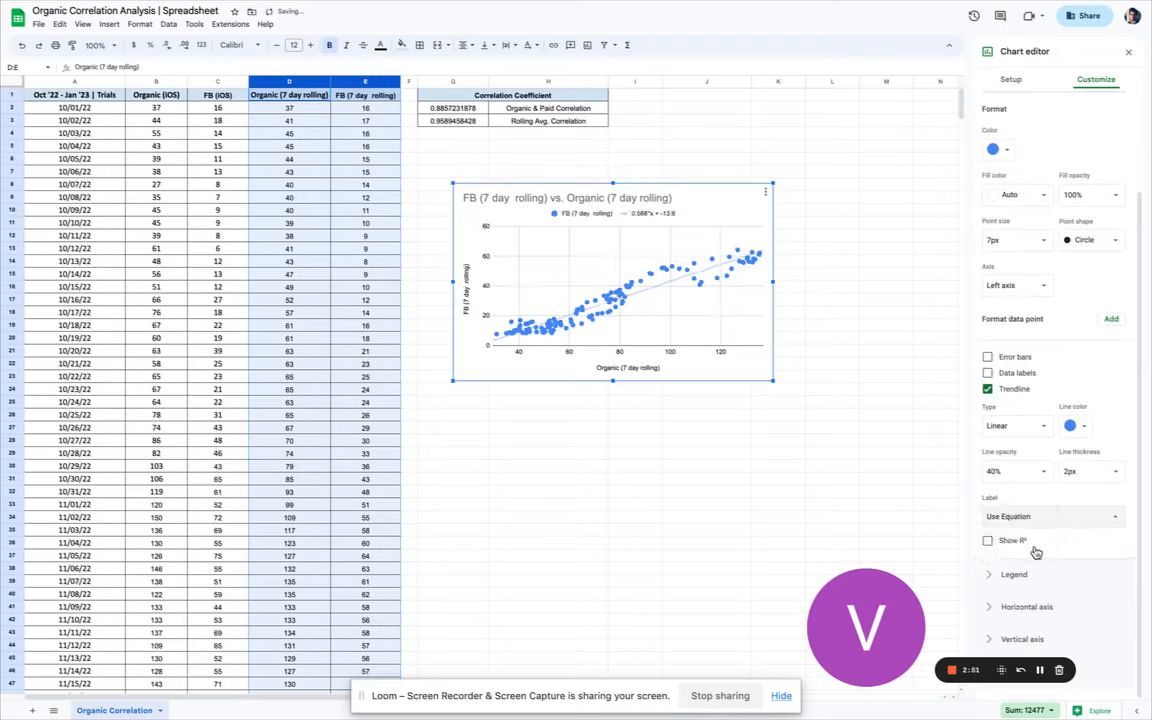
pyautogui.click(987, 540)
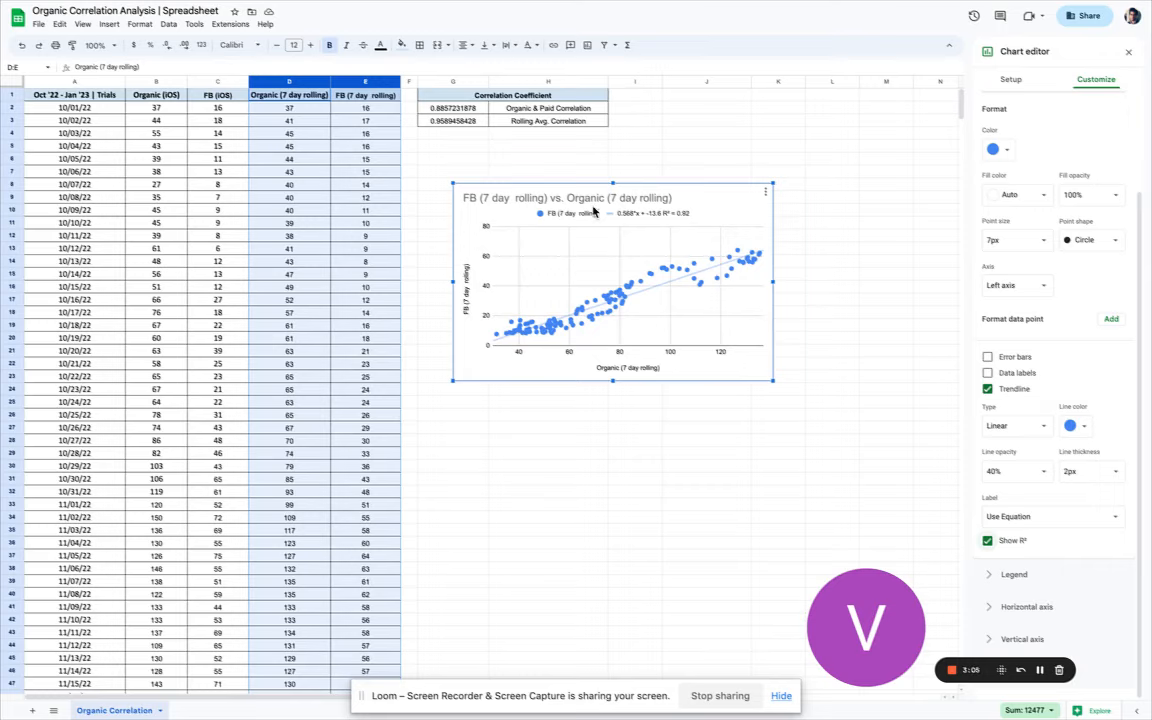
# Inspect the formula behind the Organic & Paid Correlation value in cell G2
pyautogui.click(463, 112)
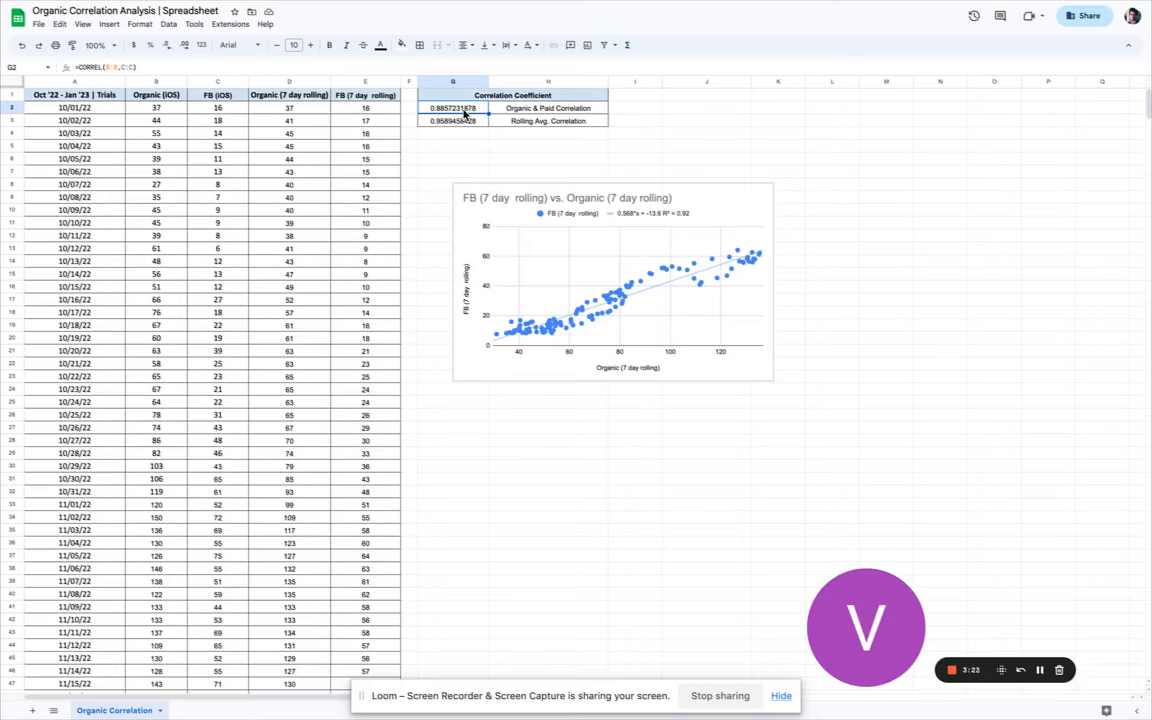
pyautogui.doubleClick(463, 113)
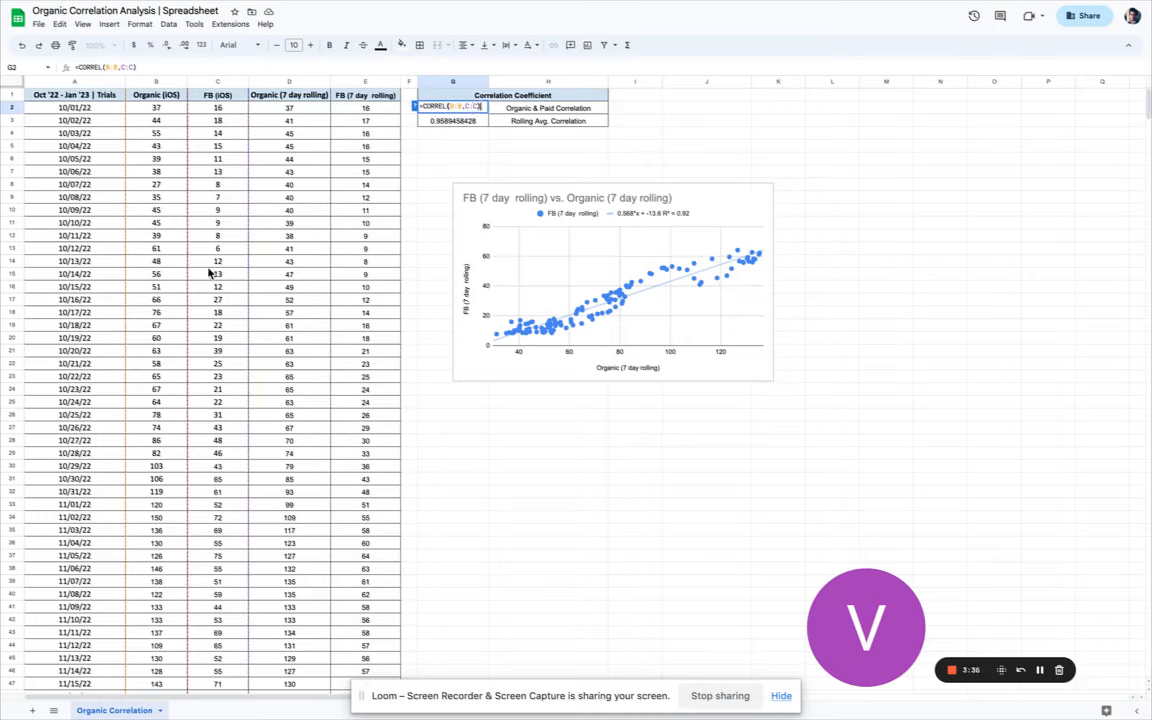
pyautogui.click(514, 113)
# Clear the Organic & Paid and Rolling Avg. correlation formulas from cells G2 and G3
pyautogui.click(449, 115)
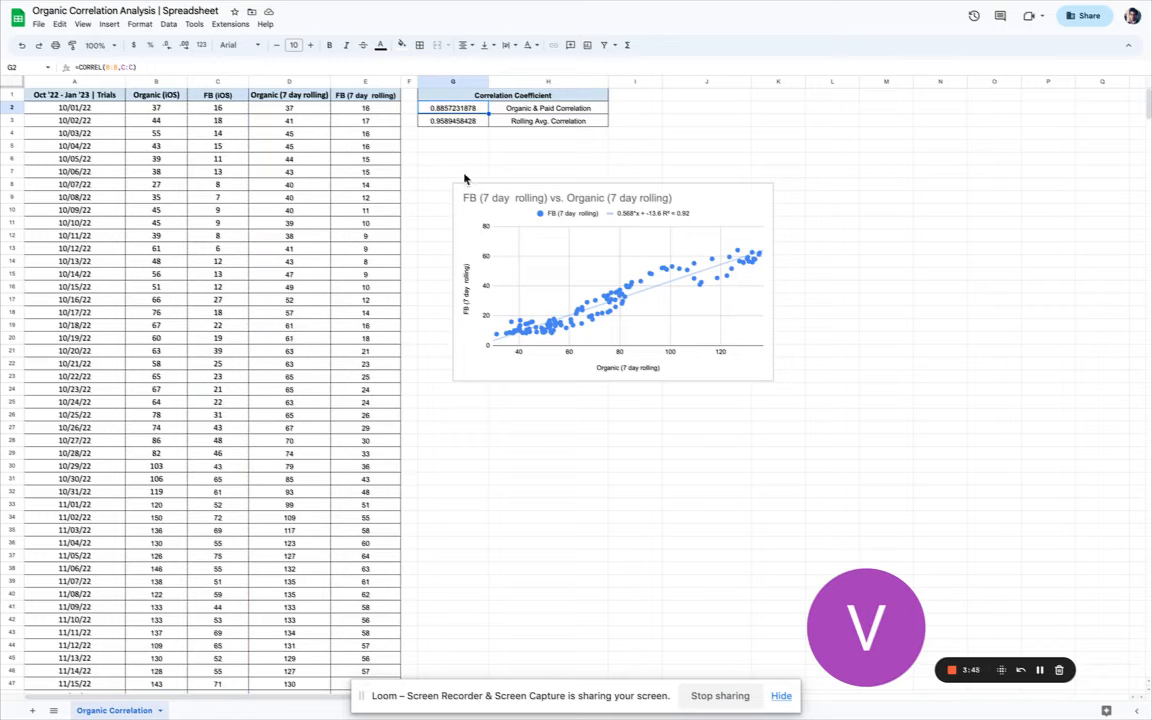
pyautogui.press('Delete')
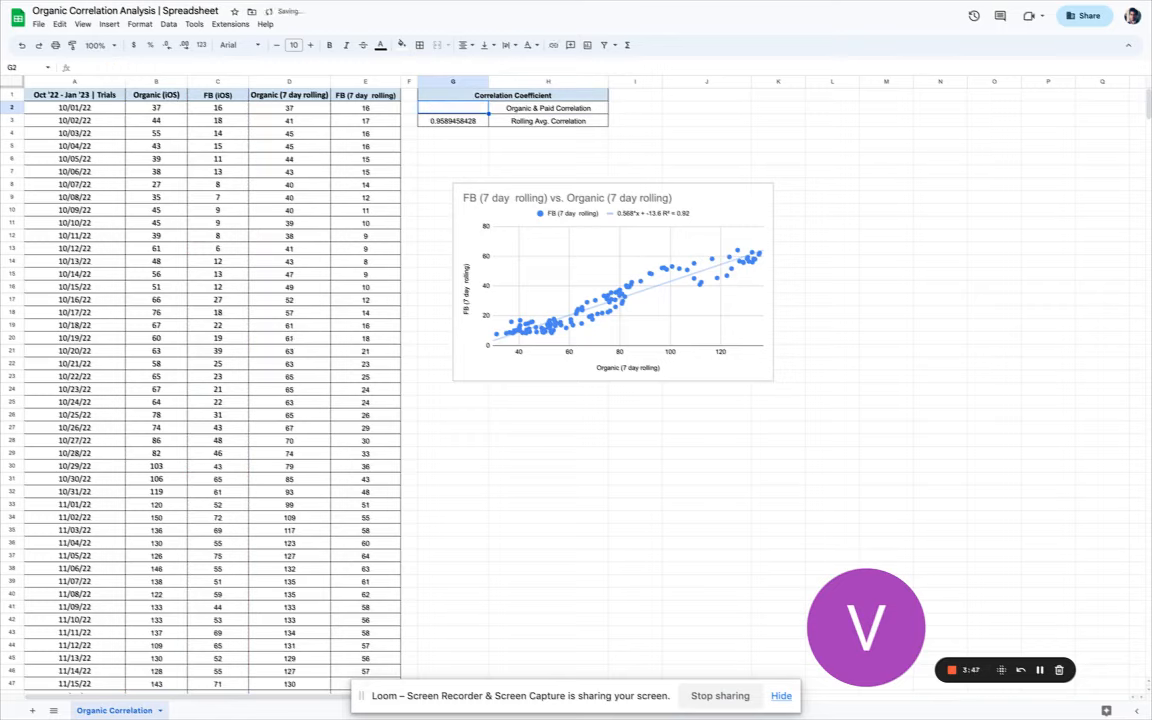
pyautogui.click(440, 121)
pyautogui.press('Delete')
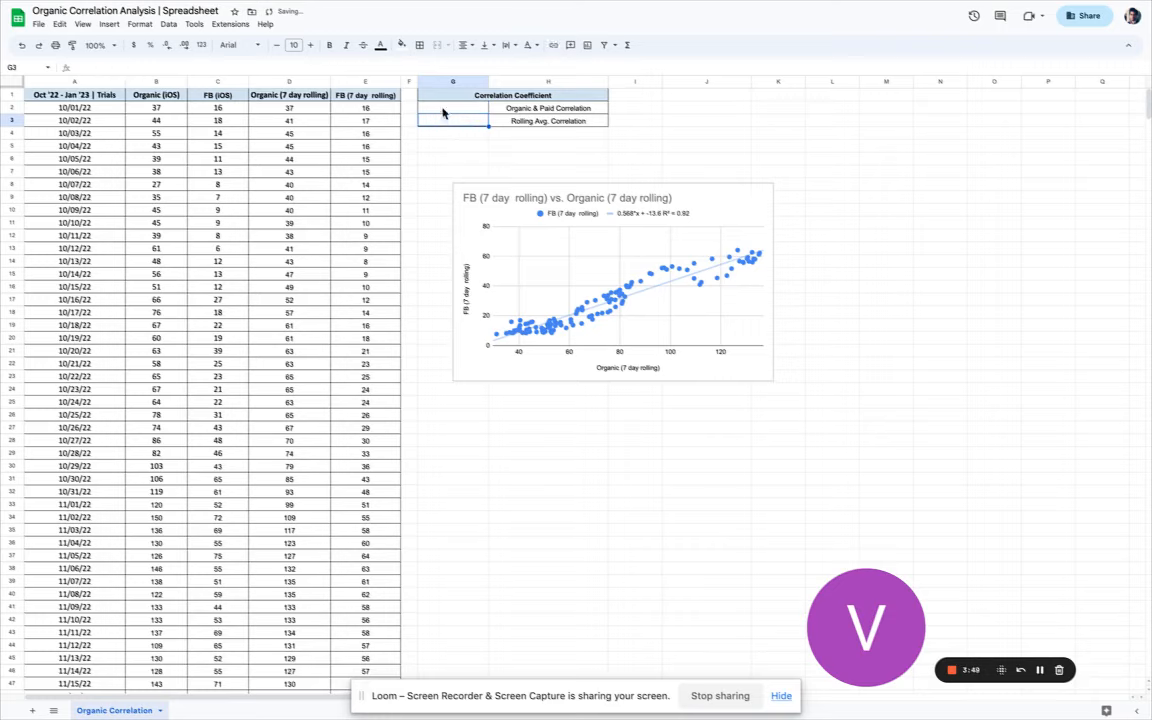
# Enter =CORREL(C:C,B:B) in cell G2 to correlate the FB (iOS) and Organic (iOS) columns
pyautogui.click(438, 111)
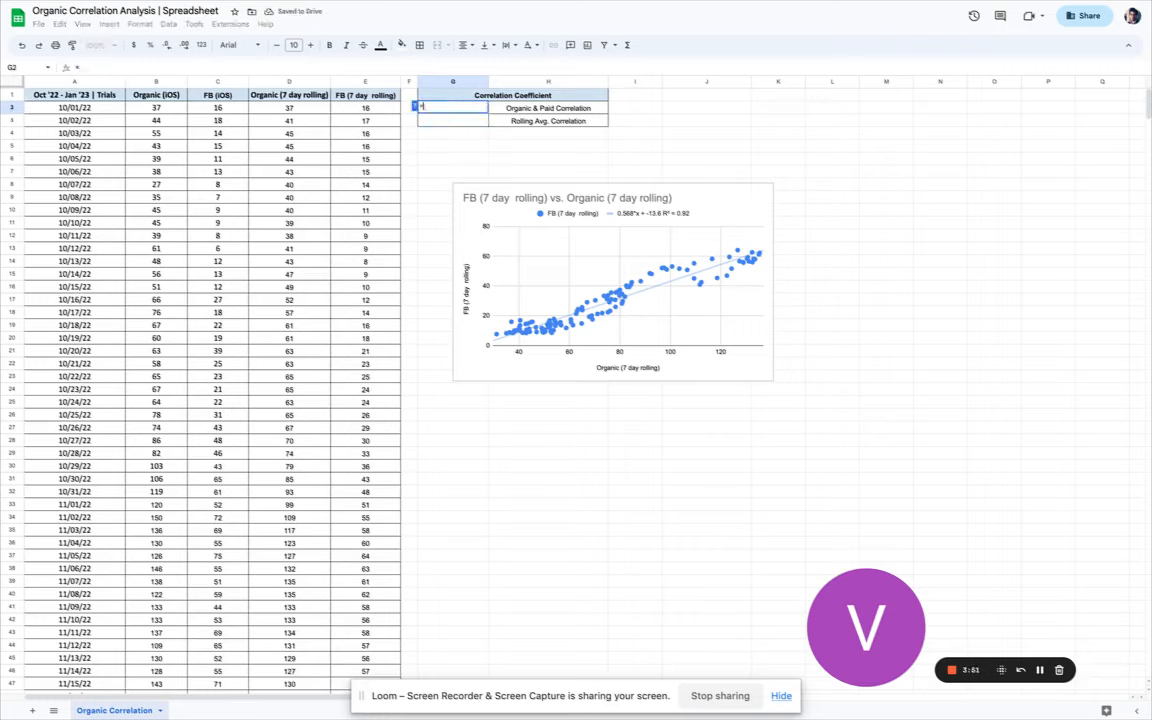
pyautogui.write('=cor')
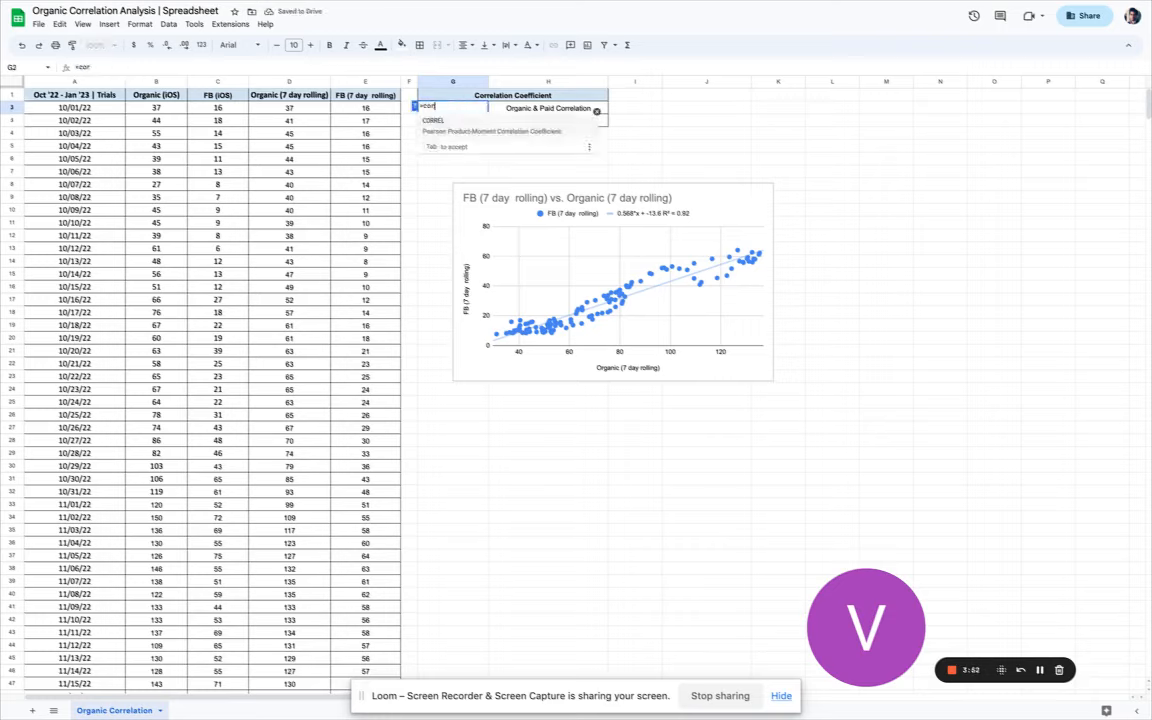
pyautogui.click(476, 130)
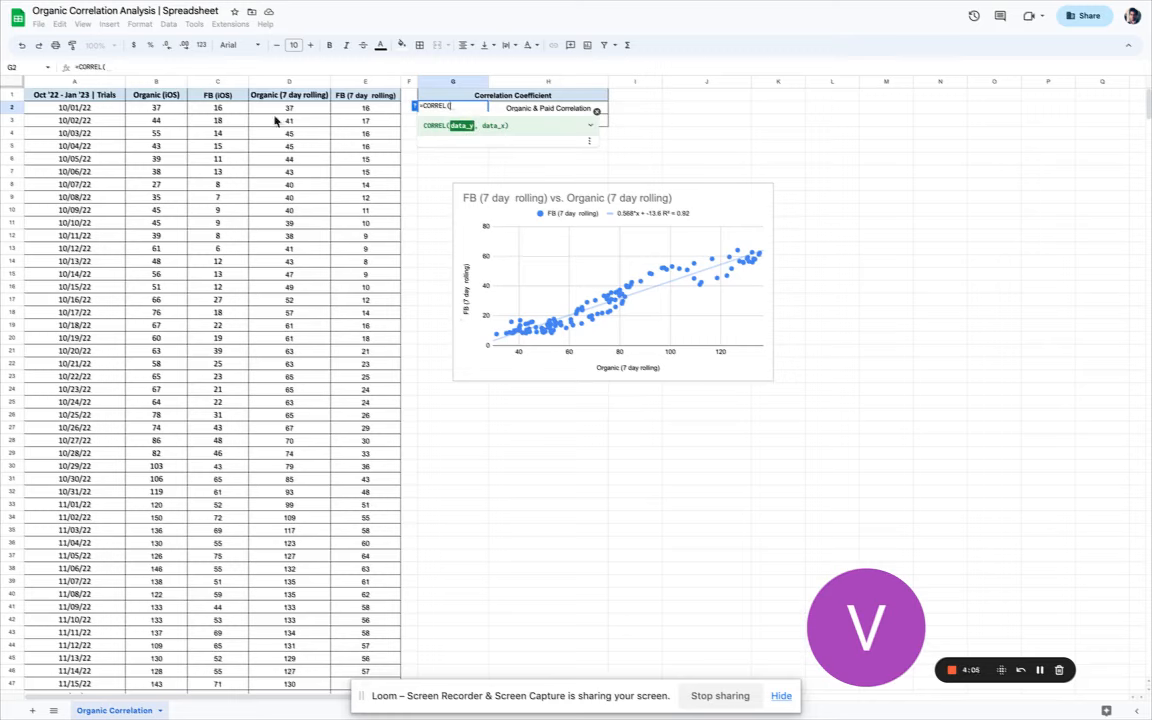
pyautogui.click(215, 82)
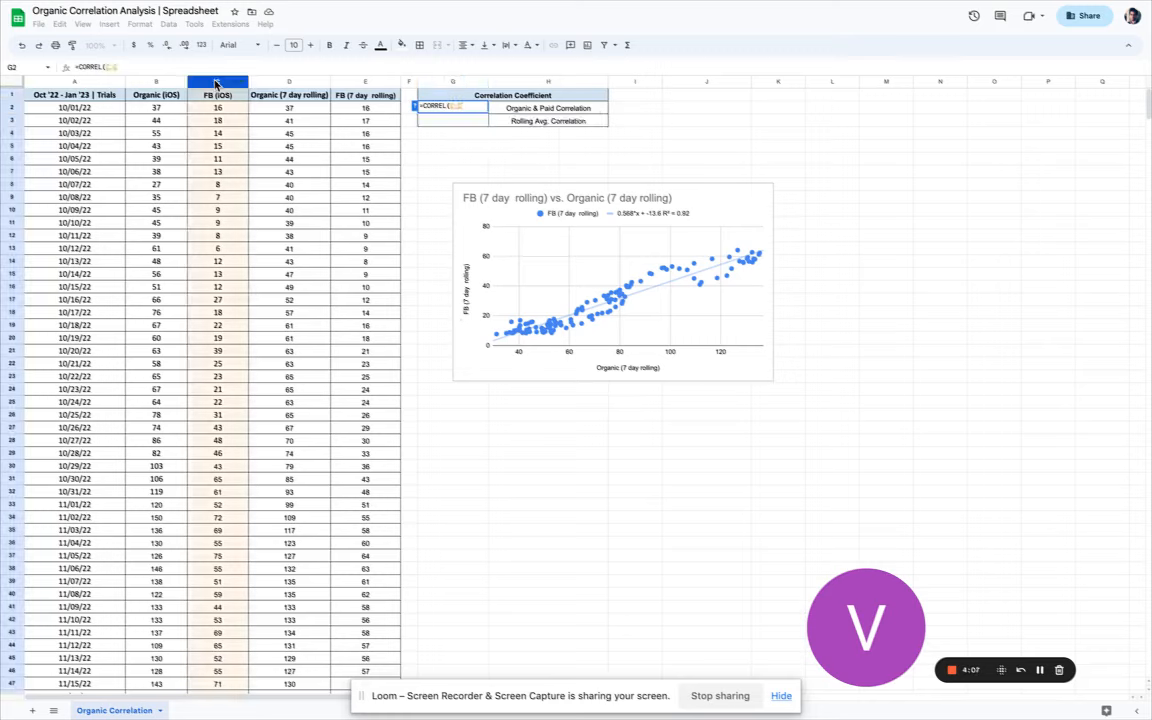
pyautogui.write(',')
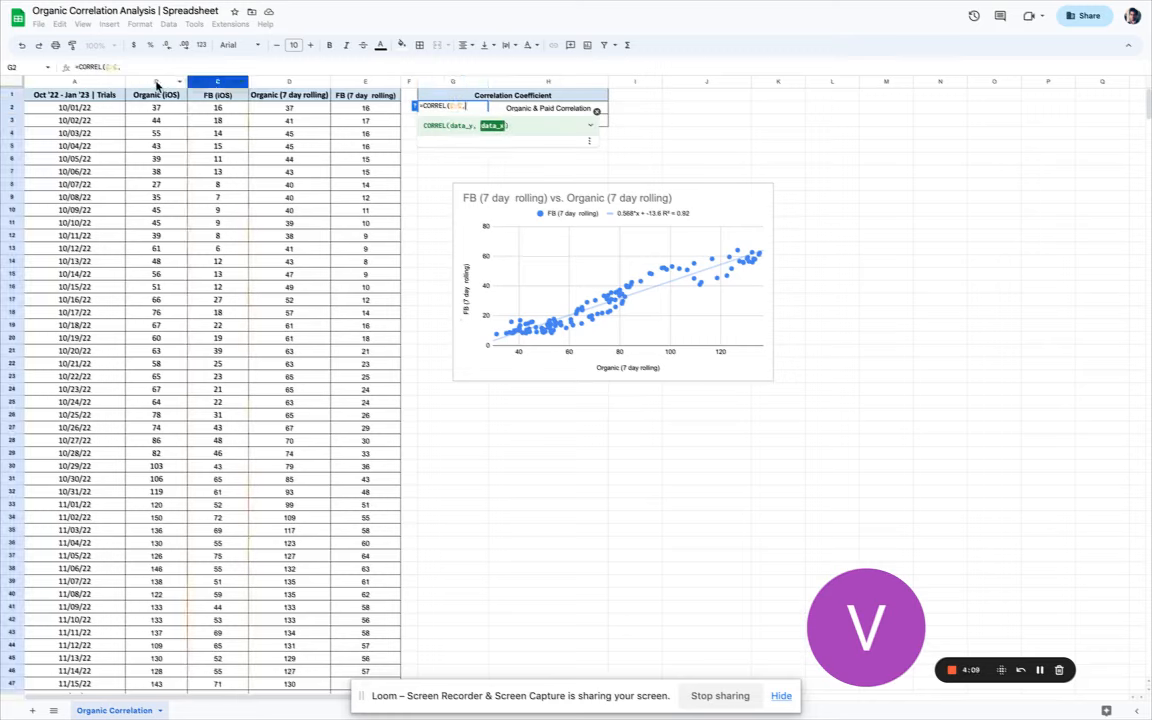
pyautogui.click(156, 82)
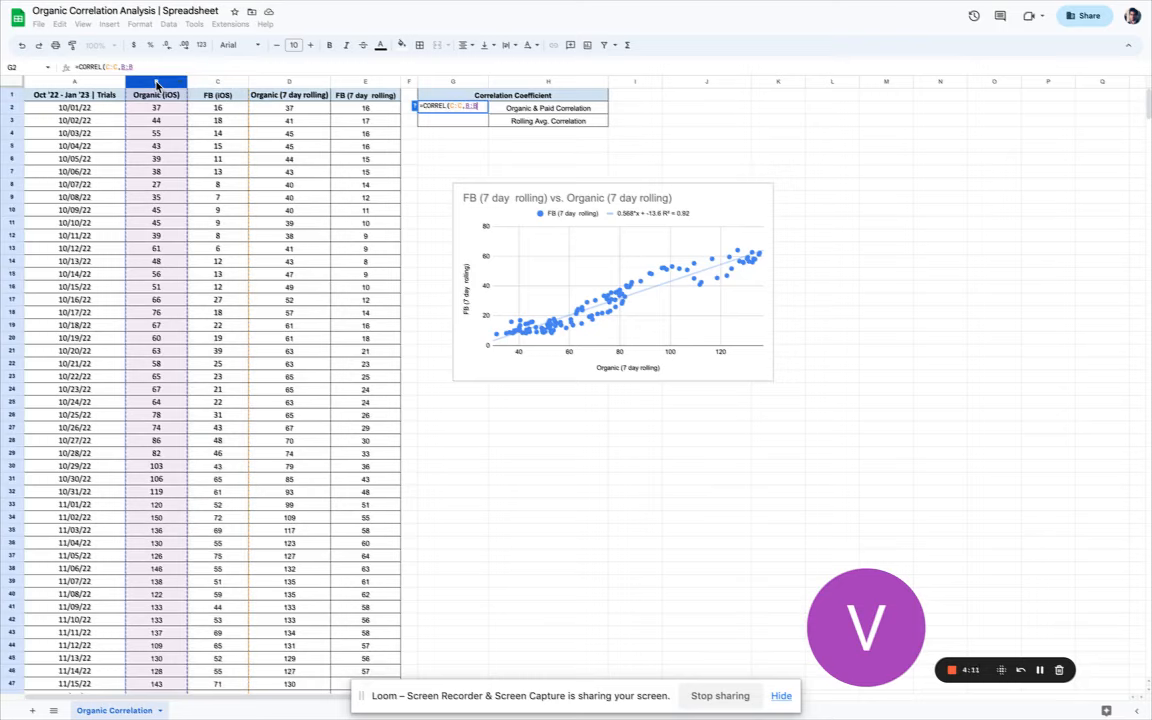
pyautogui.press('Return')
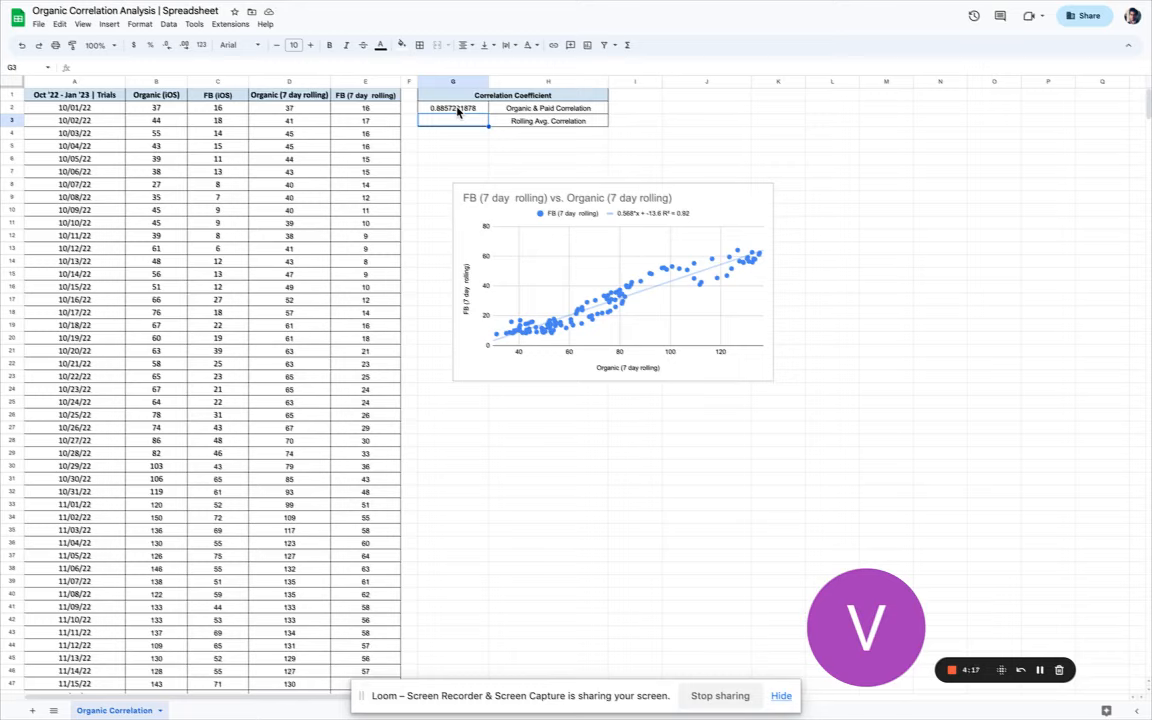
# Enter =CORREL(E:E,D:D) in cell G3 to correlate the FB (7 day rolling) and Organic (7 day rolling) columns
pyautogui.write('=corr')
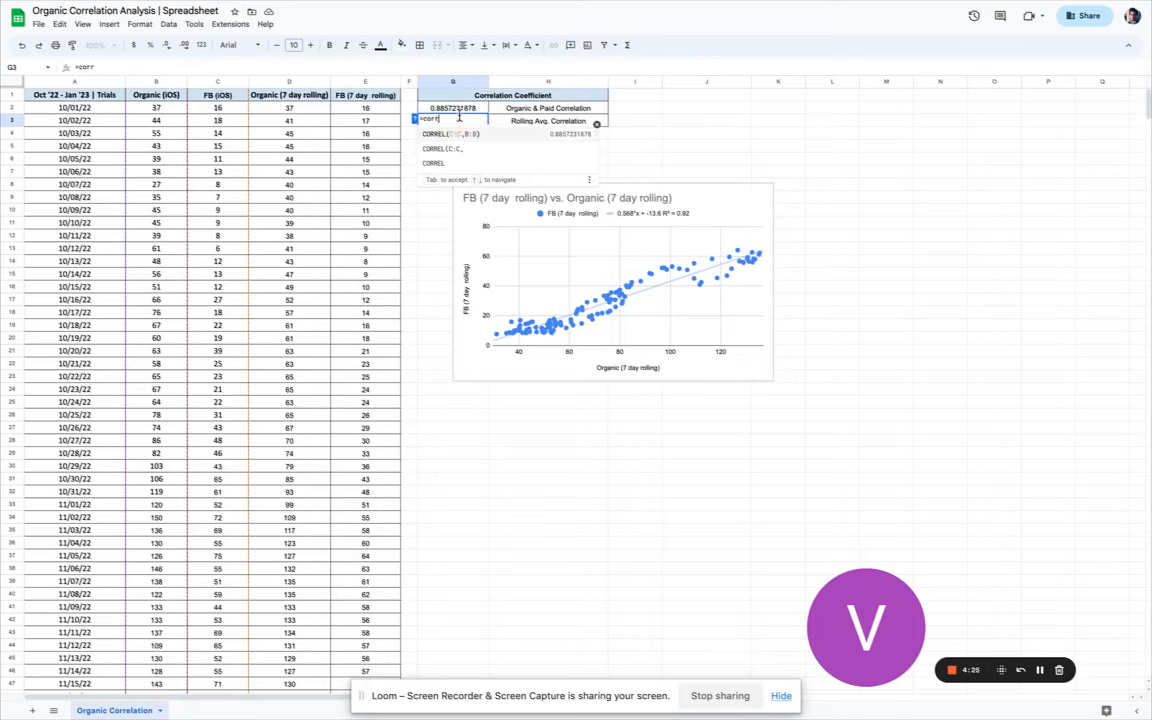
pyautogui.write('e')
pyautogui.press('BackSpace')
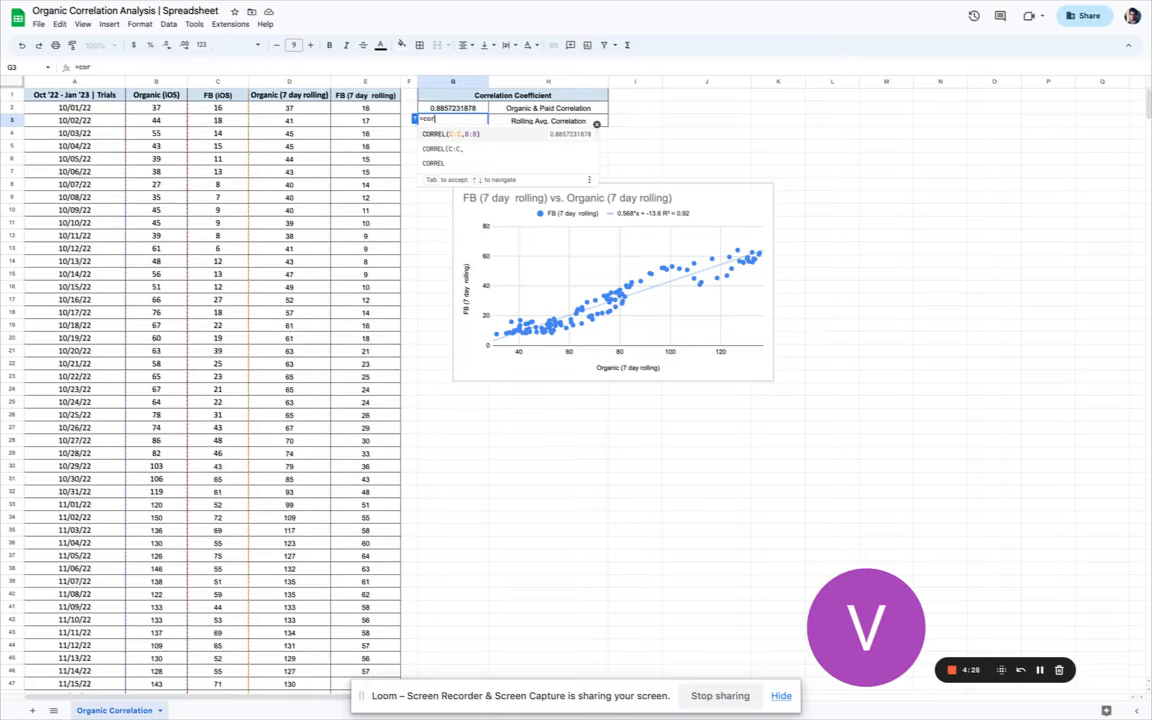
pyautogui.click(440, 163)
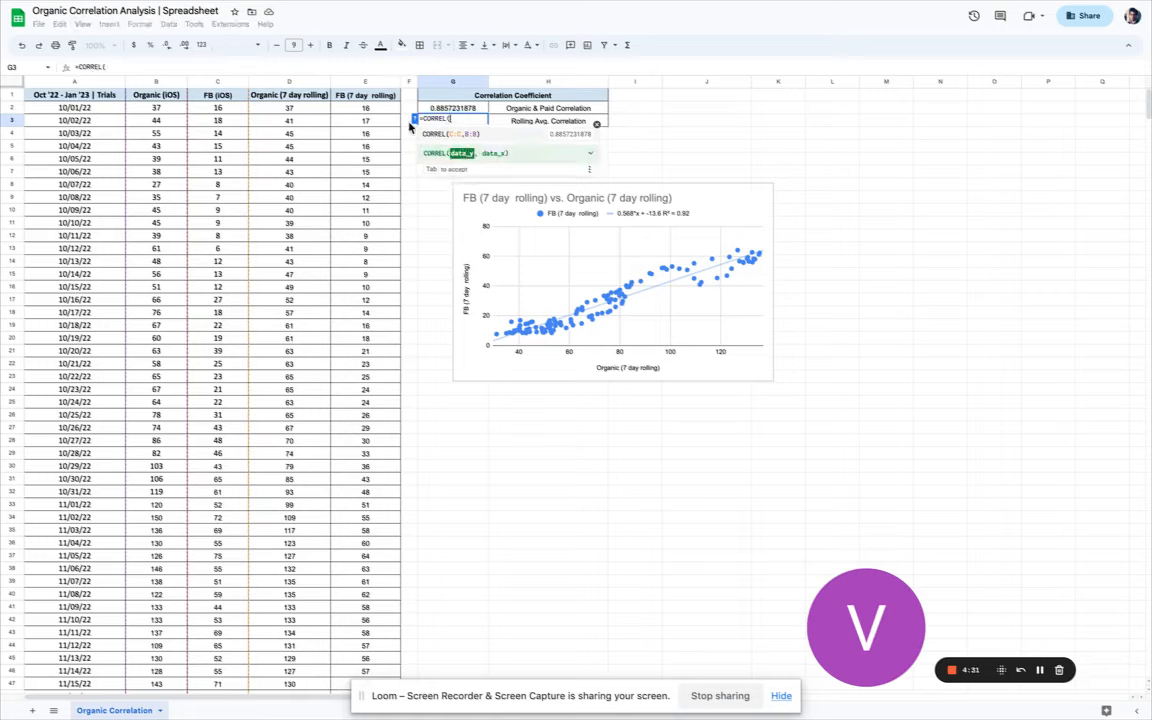
pyautogui.click(368, 83)
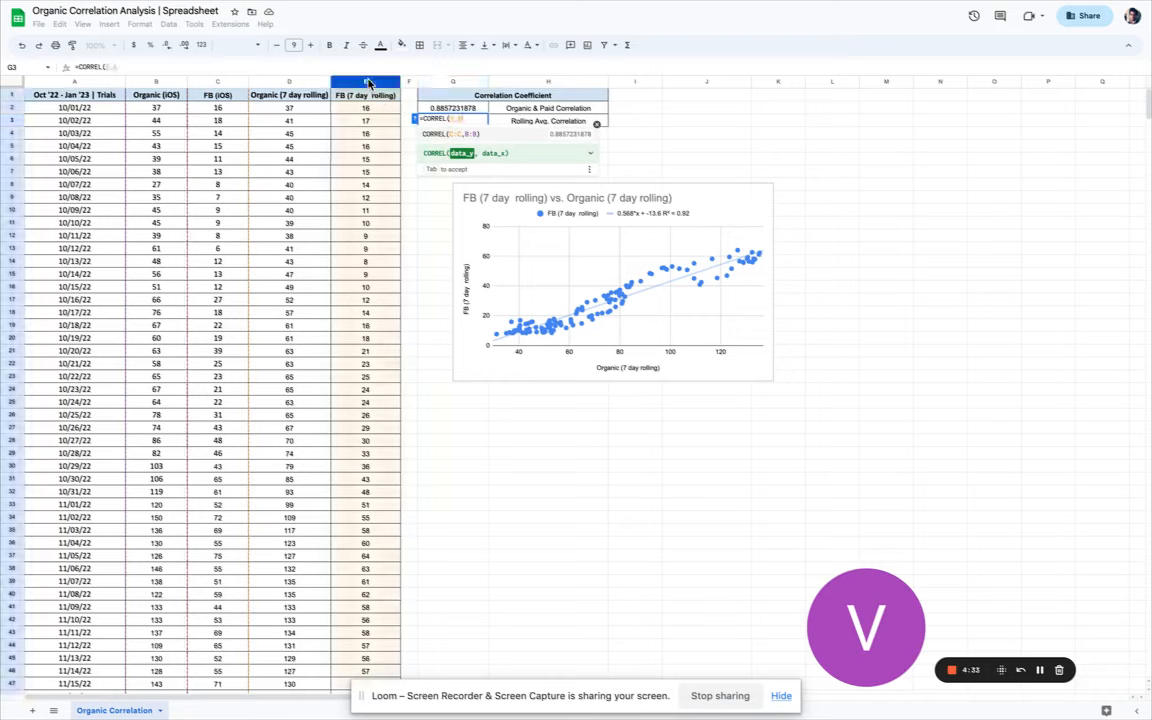
pyautogui.write(',')
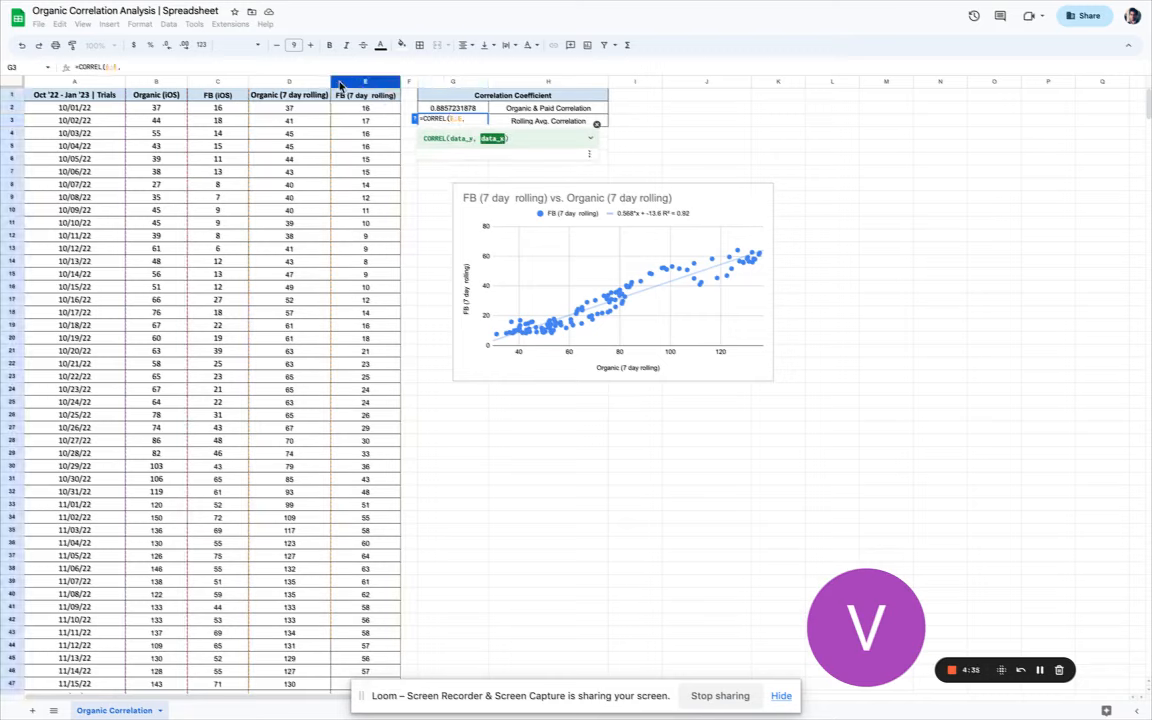
pyautogui.click(299, 83)
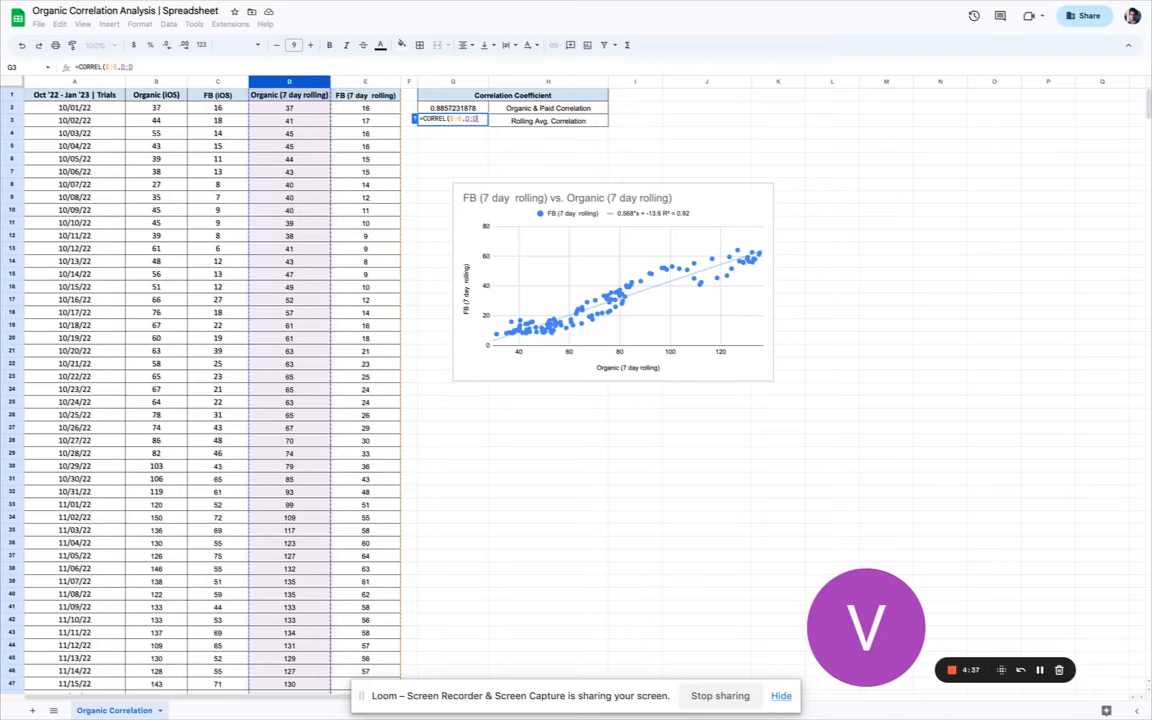
pyautogui.press('Return')
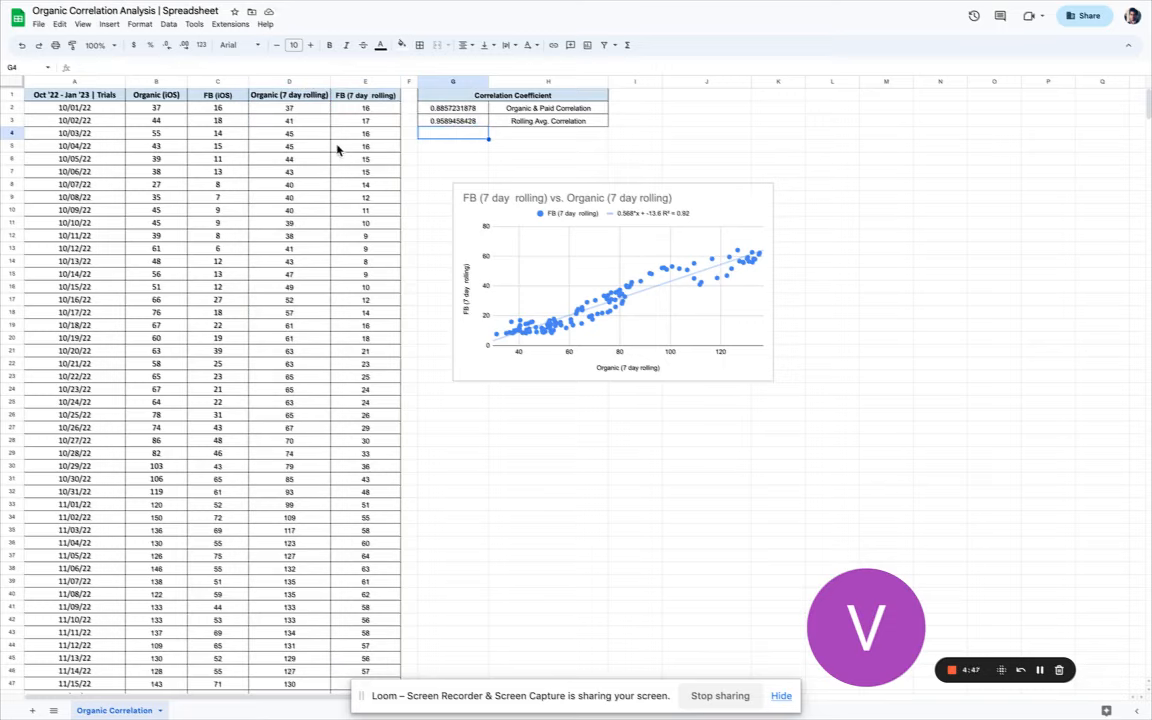
# Review the Organic & Paid and Rolling Avg. correlation results and their formulas in cells G2 and G3
pyautogui.click(427, 159)
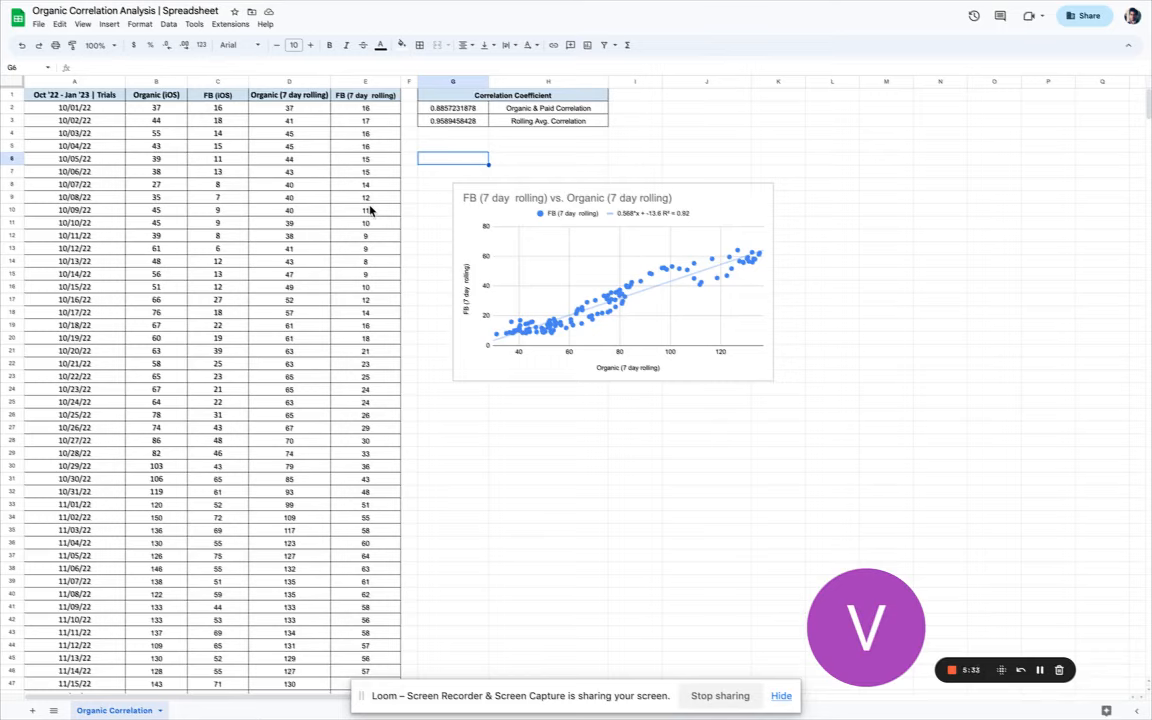
pyautogui.click(469, 113)
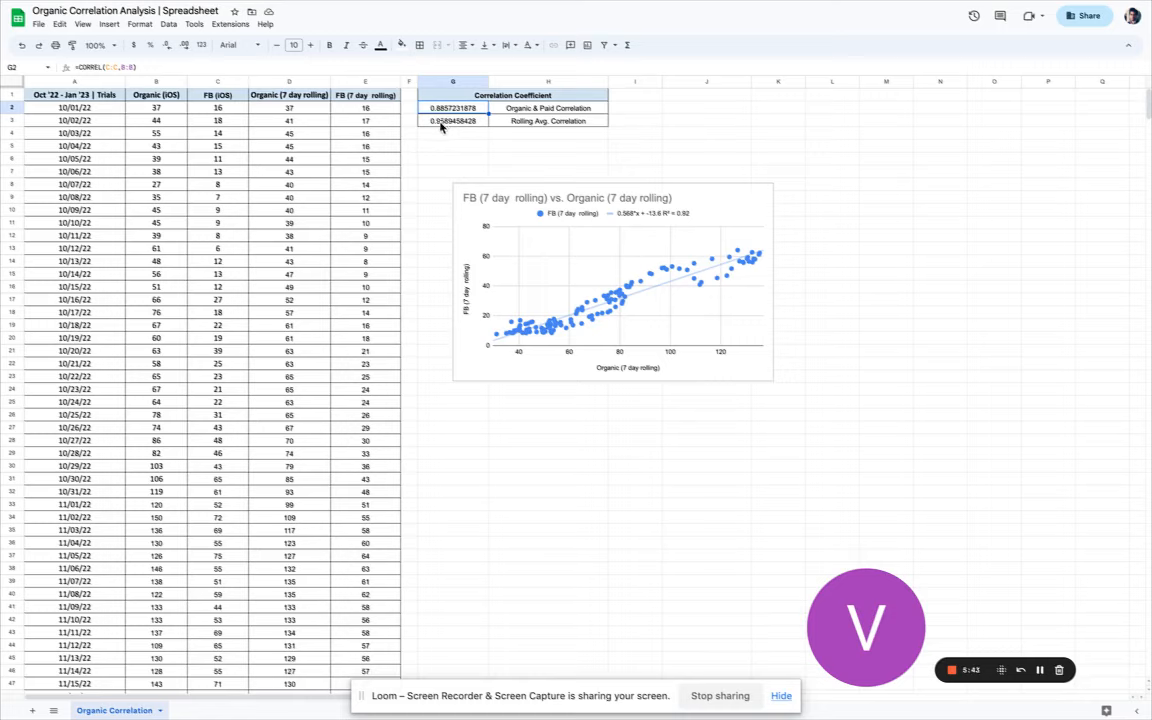
pyautogui.click(442, 122)
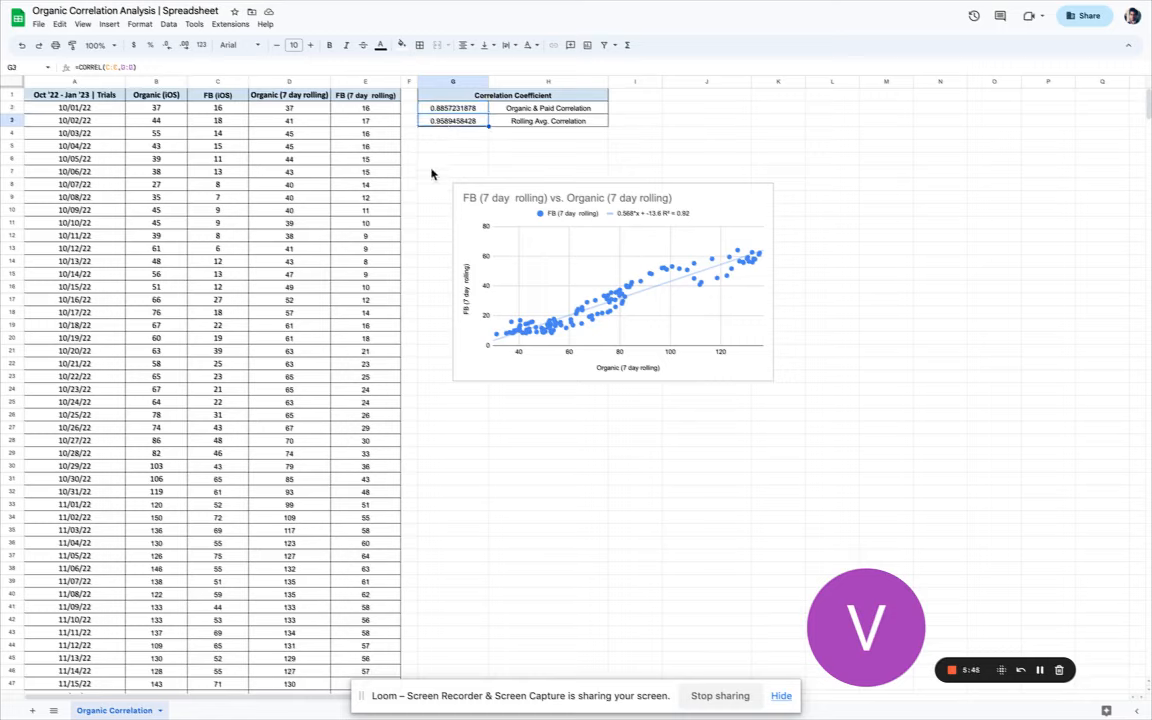